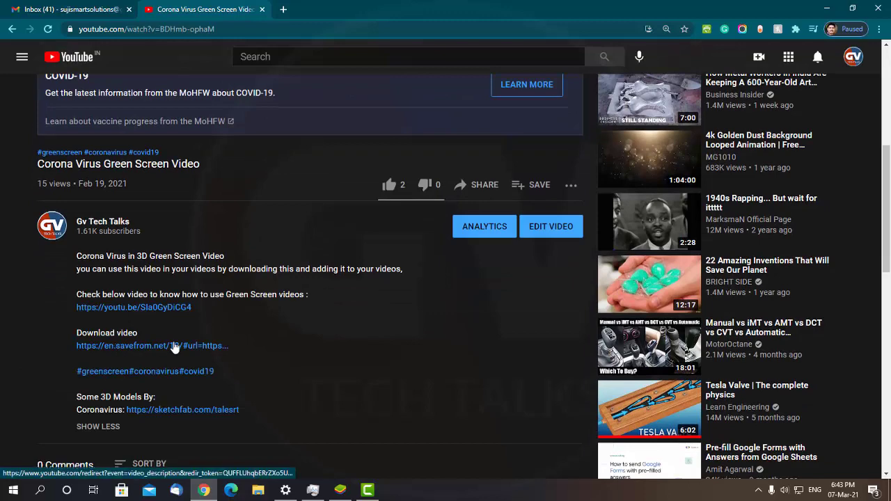
Download the Corona Virus Green Screen Video as MP4 720 through the description's savefrom.net link and close the extra pages
{"action": "left_click", "coordinate": [175, 346]}
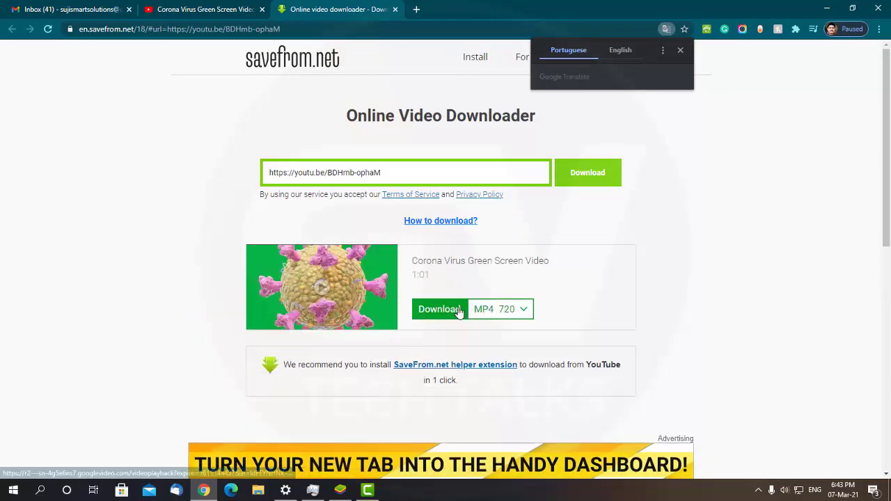
{"action": "left_click", "coordinate": [456, 311]}
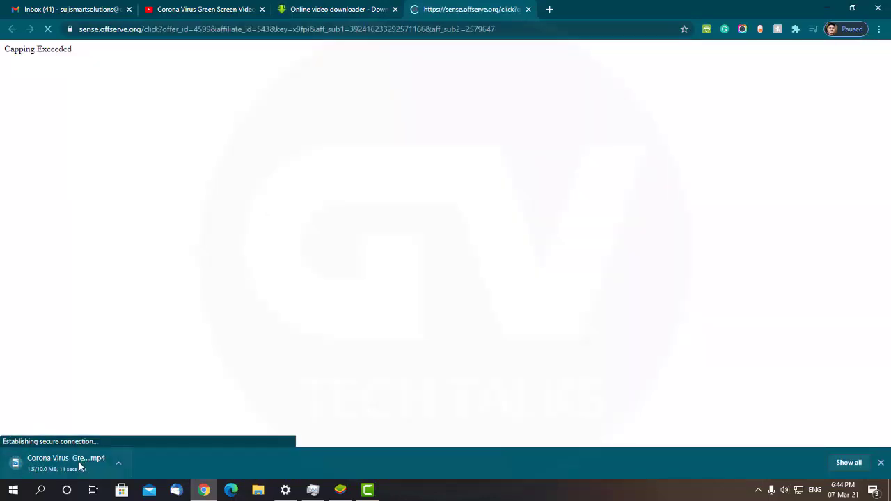
{"action": "middle_click", "coordinate": [494, 8]}
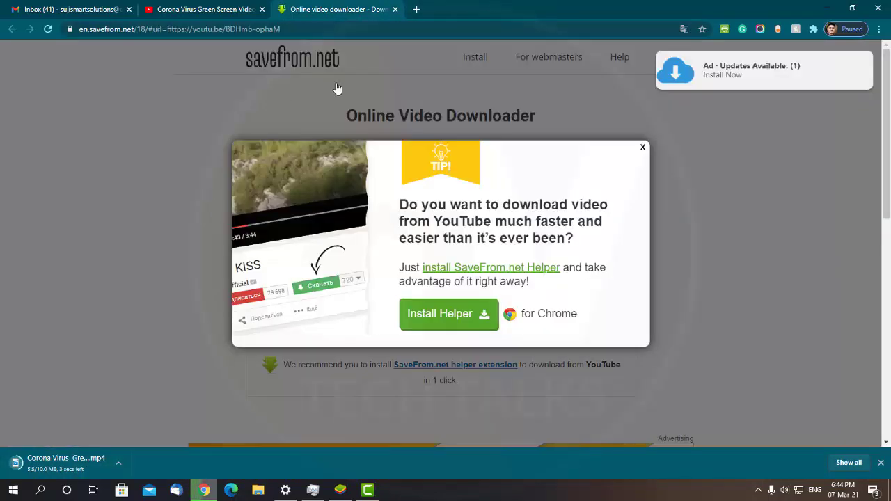
{"action": "middle_click", "coordinate": [376, 5]}
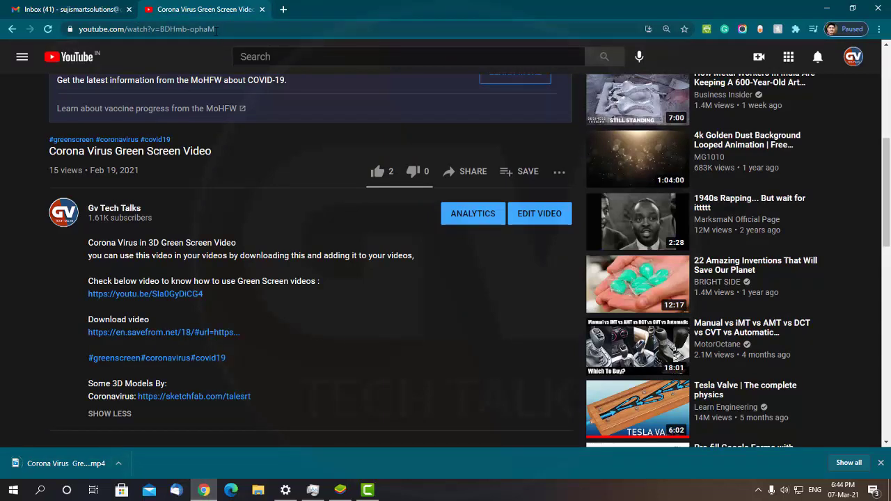
Switch to Camtasia and import the downloaded "Corona Virus Green Screen Video (1).mp4" into the project media
{"action": "left_click", "coordinate": [825, 11]}
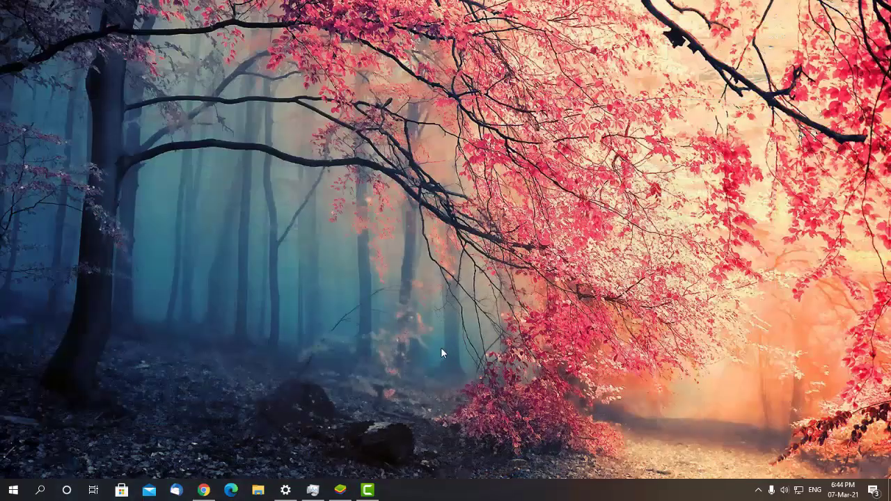
{"action": "left_click", "coordinate": [368, 491]}
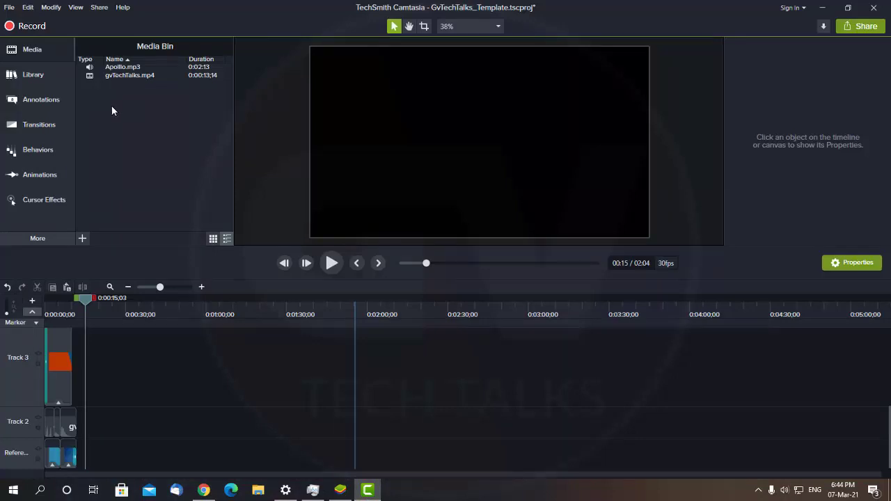
{"action": "right_click", "coordinate": [112, 108]}
{"action": "left_click", "coordinate": [151, 128]}
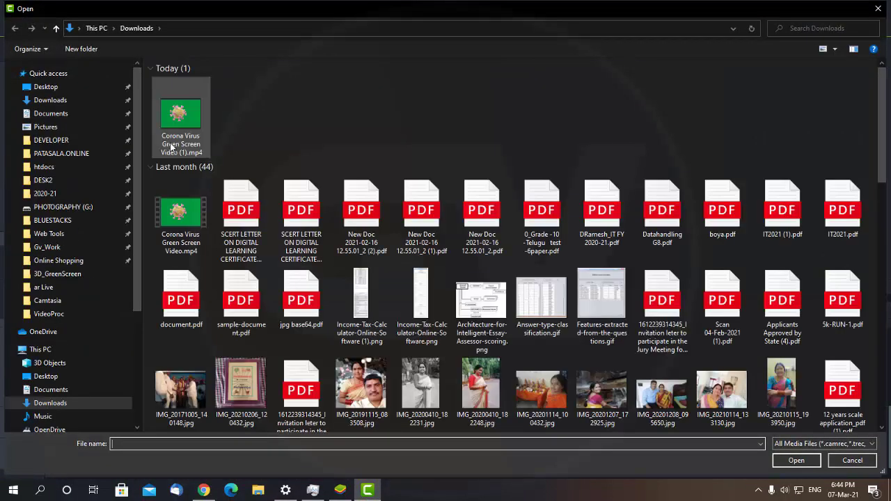
{"action": "left_click", "coordinate": [174, 111]}
{"action": "left_click", "coordinate": [795, 461]}
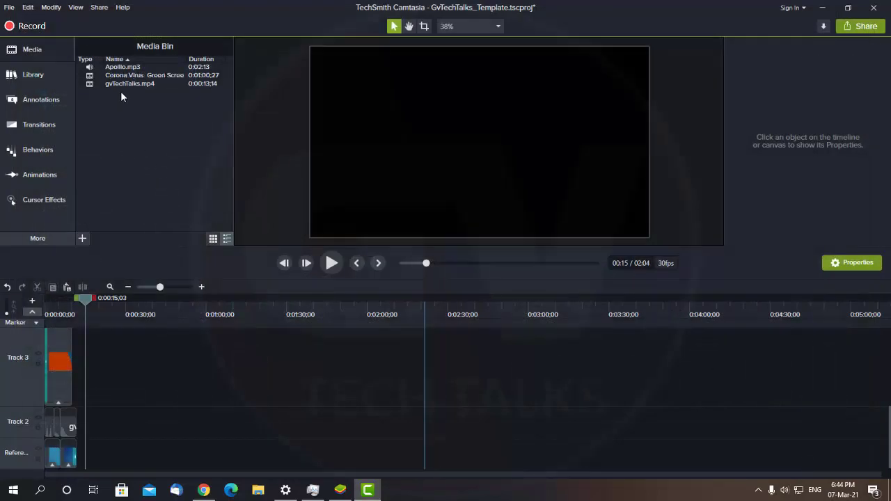
Add the fadingsquares intro from the library to the lowest track, directly after the existing clips
{"action": "left_click", "coordinate": [35, 76]}
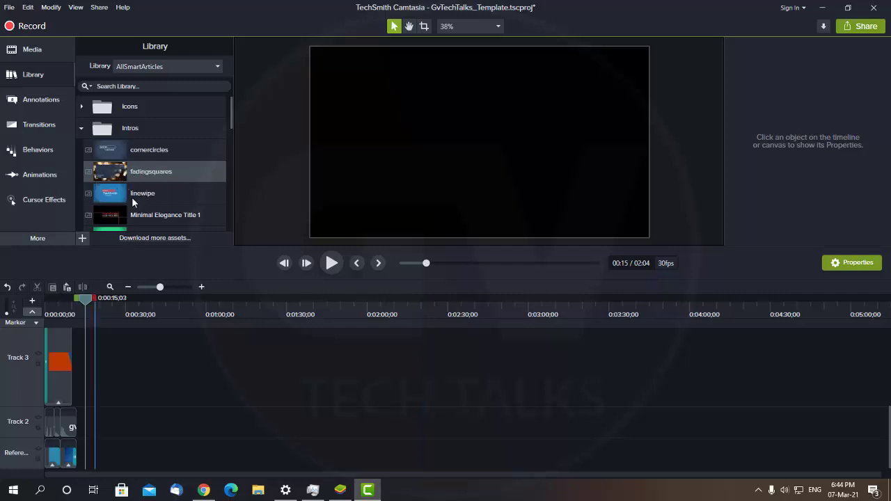
{"action": "left_click_drag", "start_coordinate": [132, 197], "coordinate": [156, 369]}
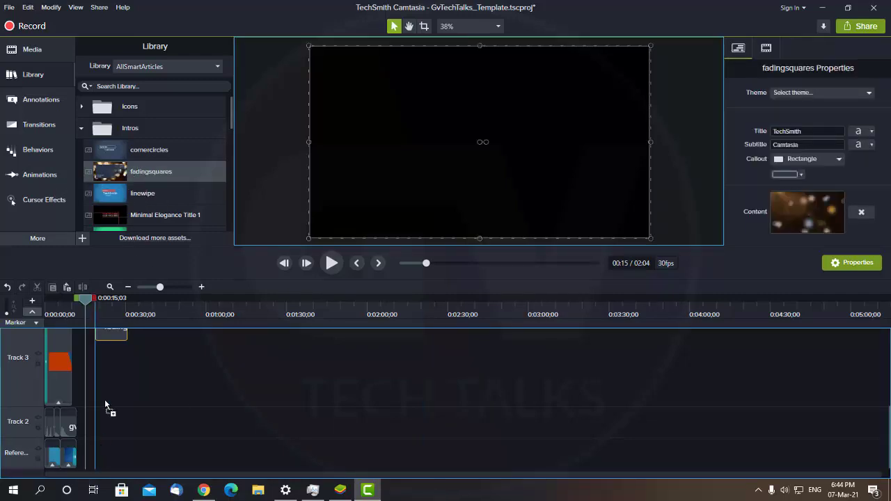
{"action": "left_click_drag", "start_coordinate": [105, 404], "coordinate": [100, 465]}
{"action": "mouse_move", "coordinate": [90, 299]}
{"action": "left_mouse_down"}
{"action": "mouse_move", "coordinate": [122, 301]}
{"action": "mouse_move", "coordinate": [78, 301]}
{"action": "mouse_move", "coordinate": [95, 309]}
{"action": "left_mouse_up"}
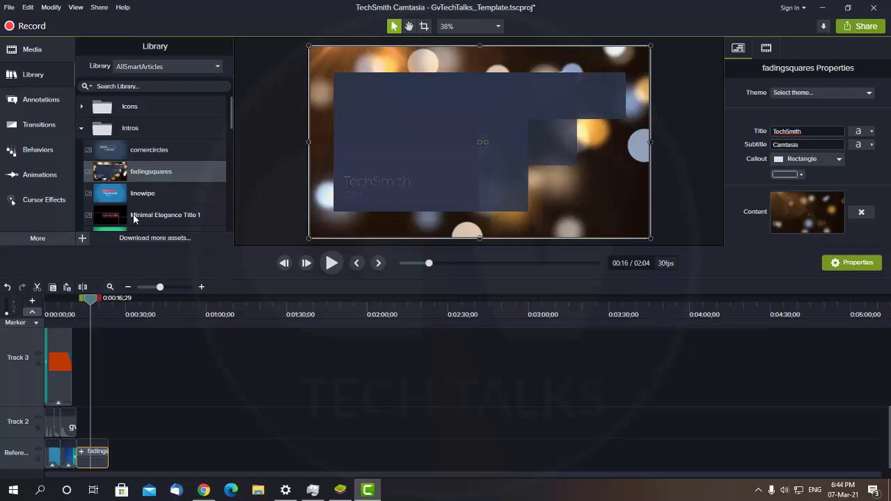
Place the Corona Virus green screen video on Track 2, starting together with the fadingsquares intro
{"action": "left_click", "coordinate": [32, 49]}
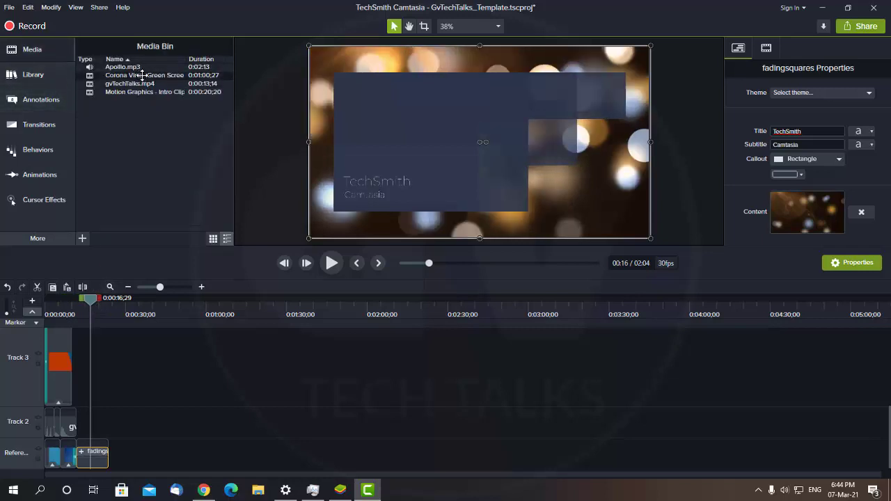
{"action": "left_click_drag", "start_coordinate": [142, 76], "coordinate": [77, 422]}
{"action": "mouse_move", "coordinate": [90, 299]}
{"action": "left_mouse_down"}
{"action": "mouse_move", "coordinate": [77, 306]}
{"action": "mouse_move", "coordinate": [96, 309]}
{"action": "left_mouse_up"}
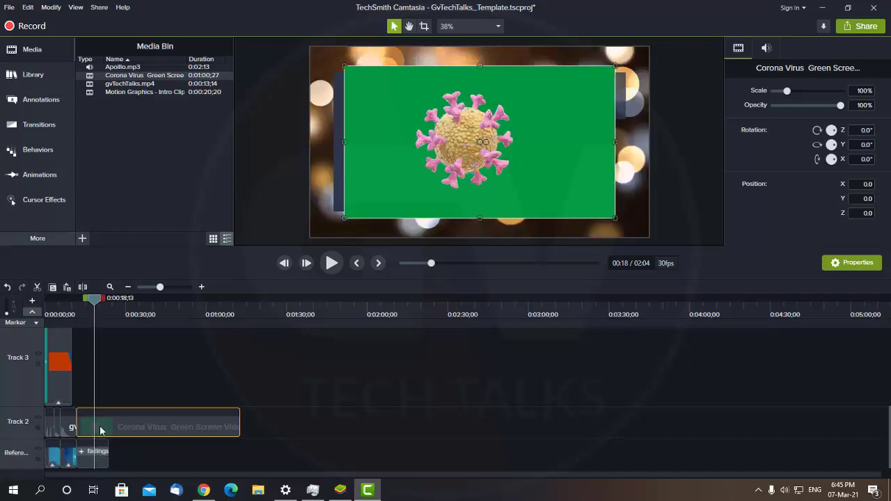
{"action": "left_click", "coordinate": [104, 360]}
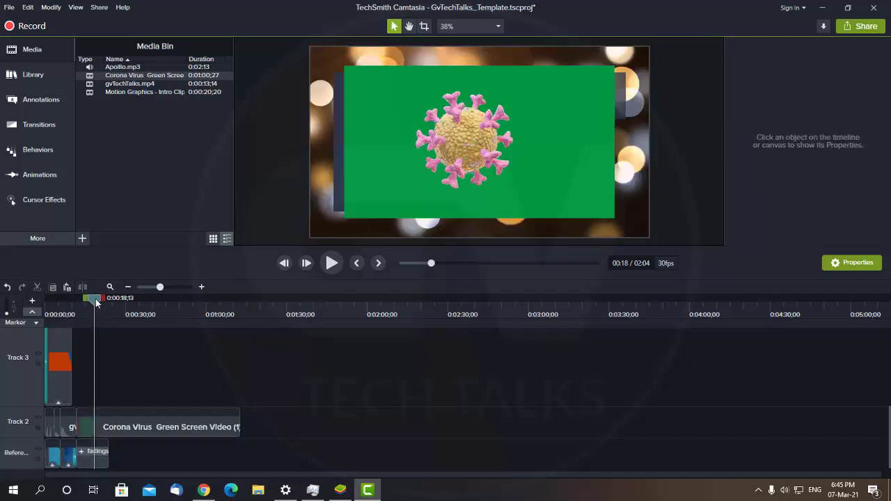
Cut off the beginning of the green screen clip and move the remainder back to the start of the fadingsquares intro
{"action": "left_click_drag", "start_coordinate": [84, 422], "coordinate": [163, 362]}
{"action": "left_click", "coordinate": [37, 287]}
{"action": "left_click", "coordinate": [154, 419]}
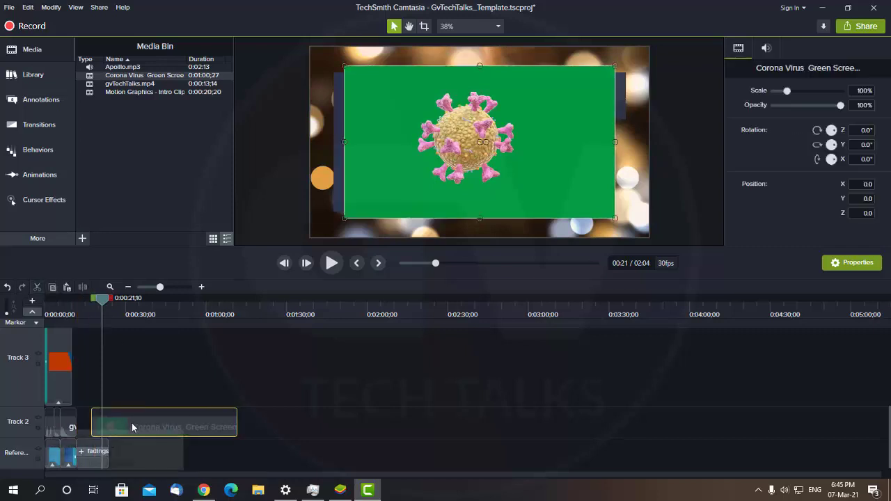
{"action": "left_click_drag", "start_coordinate": [146, 424], "coordinate": [128, 423]}
Split the green screen clip at 0:00:23;18, delete the part beyond the intro's end, and preview the overlay
{"action": "left_click_drag", "start_coordinate": [96, 305], "coordinate": [109, 321]}
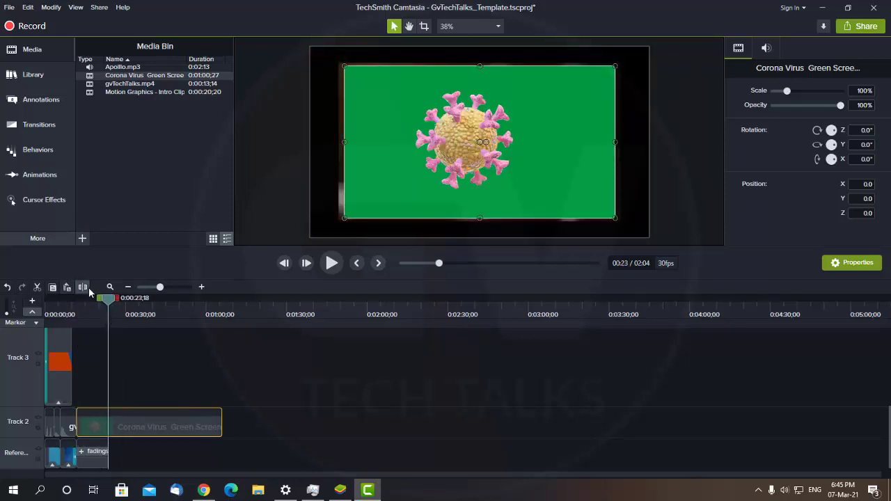
{"action": "left_click", "coordinate": [37, 287]}
{"action": "key", "text": "Delete"}
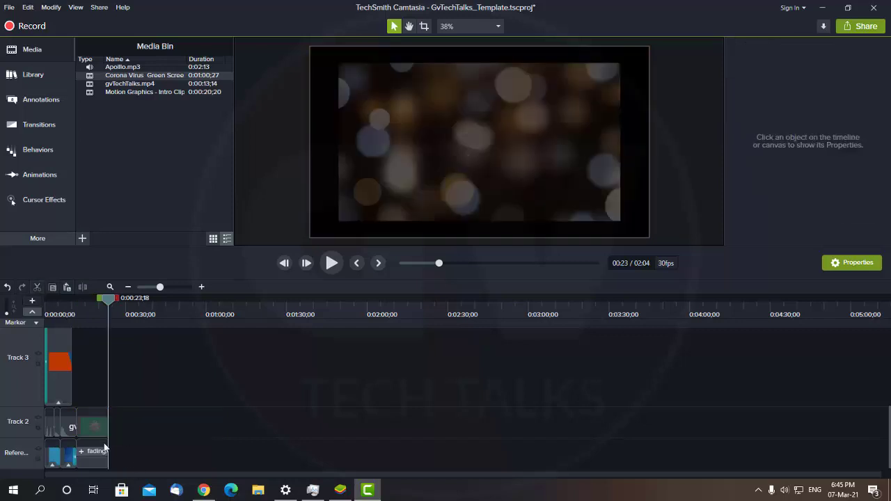
{"action": "left_click", "coordinate": [89, 311]}
{"action": "left_click_drag", "start_coordinate": [89, 312], "coordinate": [91, 311]}
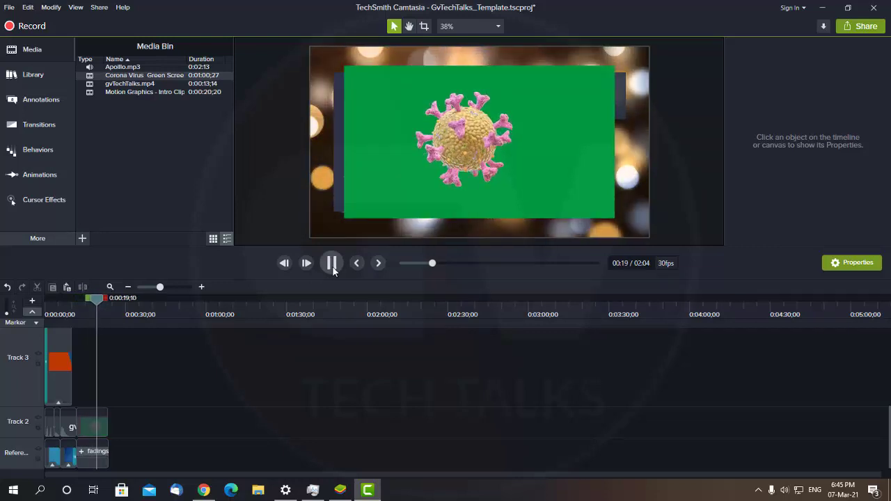
{"action": "left_click", "coordinate": [80, 314]}
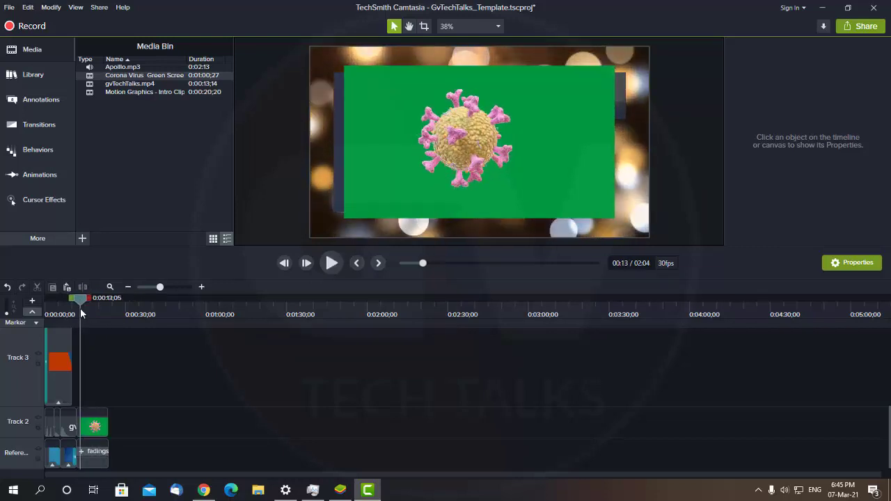
Apply the Remove a Color effect to the green screen clip and sample its green background as the removed color
{"action": "left_click", "coordinate": [98, 434]}
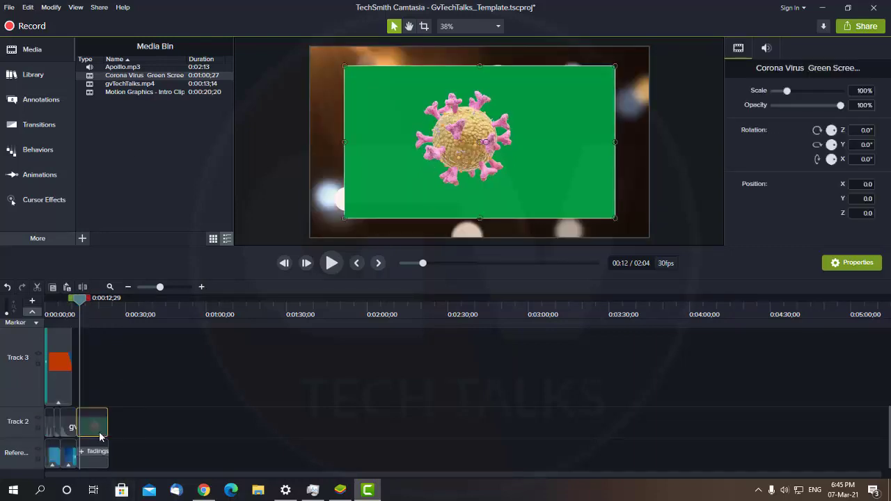
{"action": "left_click", "coordinate": [49, 237]}
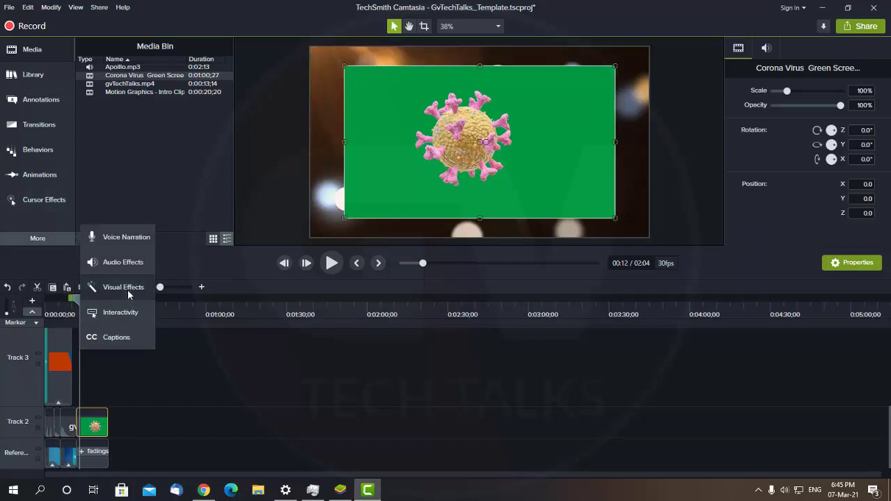
{"action": "left_click", "coordinate": [127, 288]}
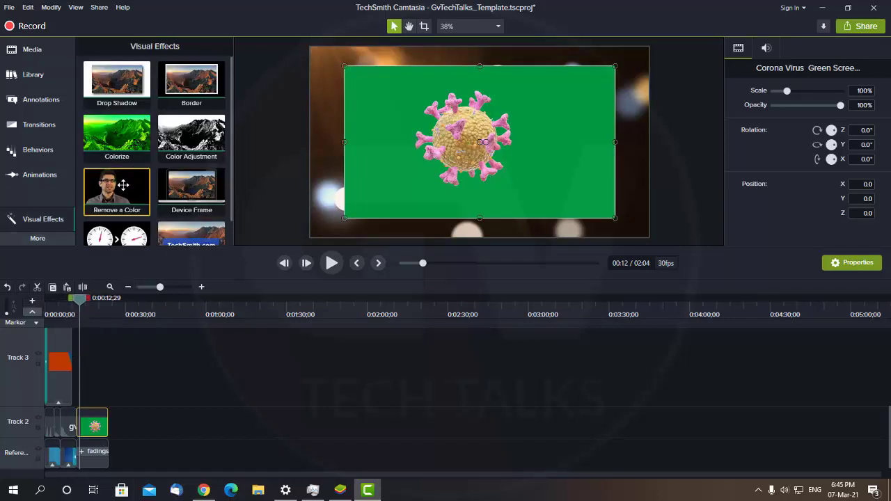
{"action": "left_click_drag", "start_coordinate": [127, 298], "coordinate": [94, 426]}
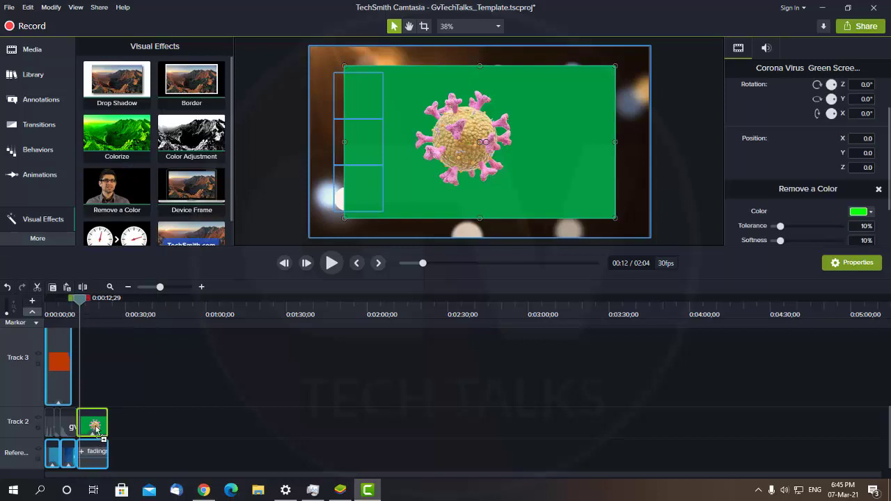
{"action": "left_click", "coordinate": [870, 211]}
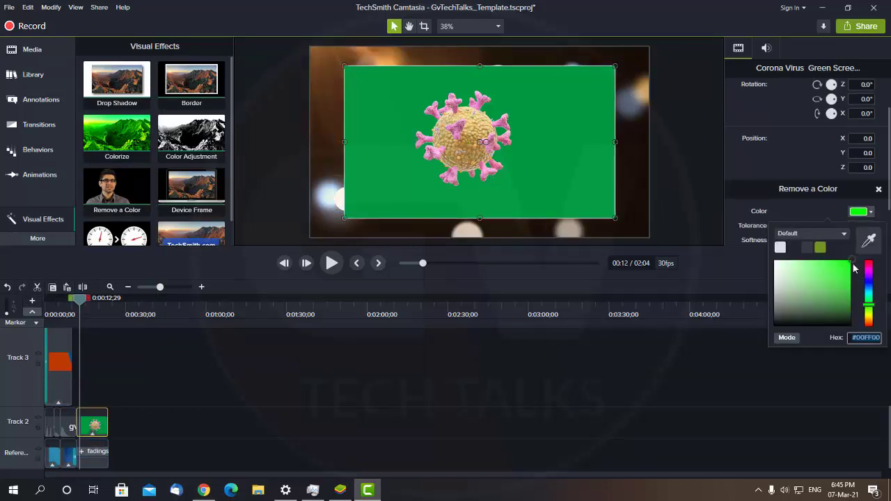
{"action": "left_click", "coordinate": [870, 237]}
{"action": "left_click", "coordinate": [597, 142]}
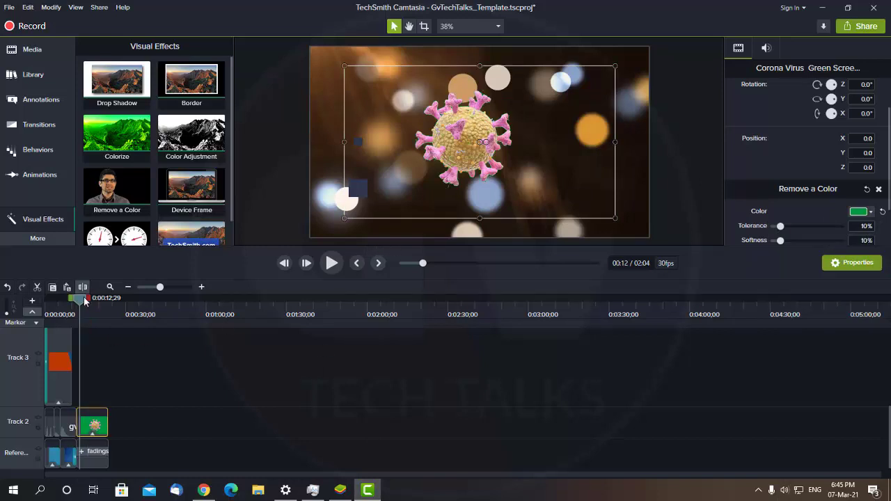
Set the Remove a Color effect to 38% tolerance and 22% softness with the playhead at 0:00:17;10
{"action": "left_click_drag", "start_coordinate": [85, 300], "coordinate": [76, 299]}
{"action": "left_click", "coordinate": [390, 407]}
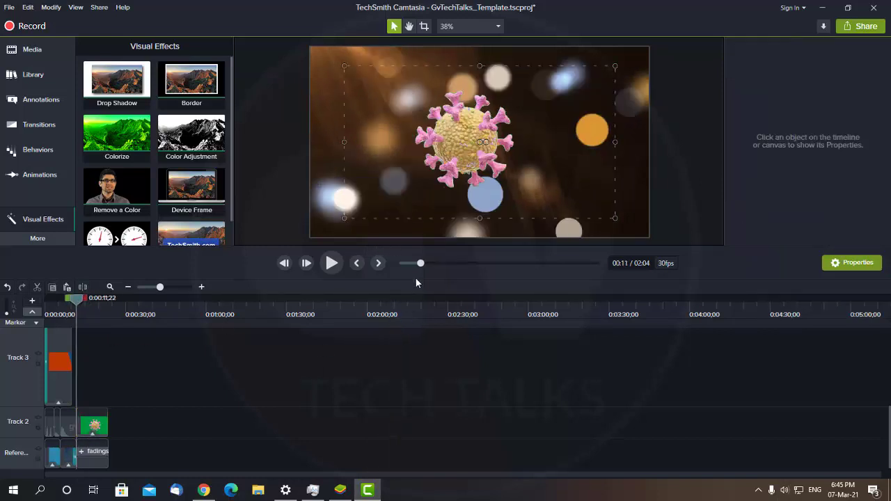
{"action": "left_click", "coordinate": [479, 137]}
{"action": "left_click", "coordinate": [104, 428]}
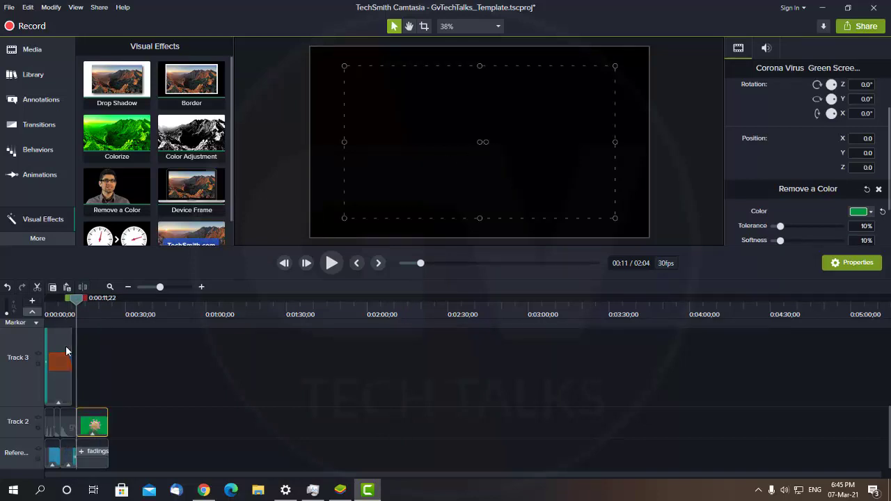
{"action": "left_click_drag", "start_coordinate": [76, 299], "coordinate": [91, 301]}
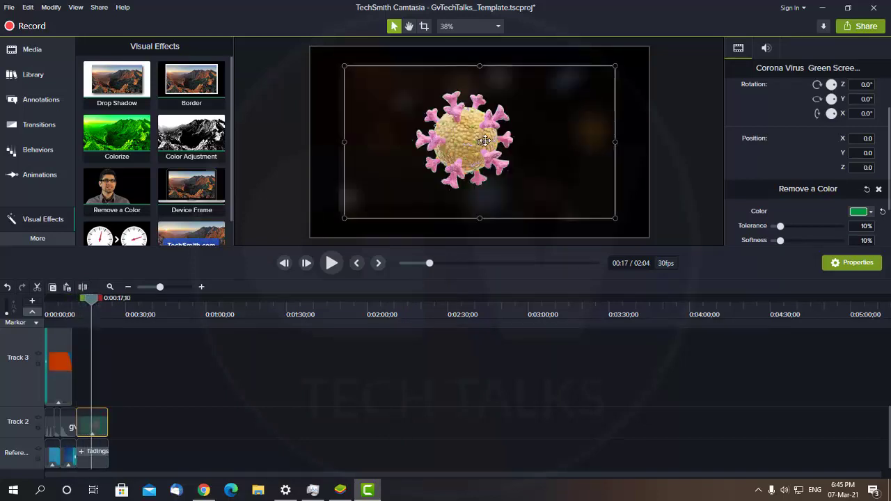
{"action": "mouse_move", "coordinate": [781, 226]}
{"action": "left_mouse_down"}
{"action": "mouse_move", "coordinate": [804, 229]}
{"action": "mouse_move", "coordinate": [790, 240]}
{"action": "left_mouse_up"}
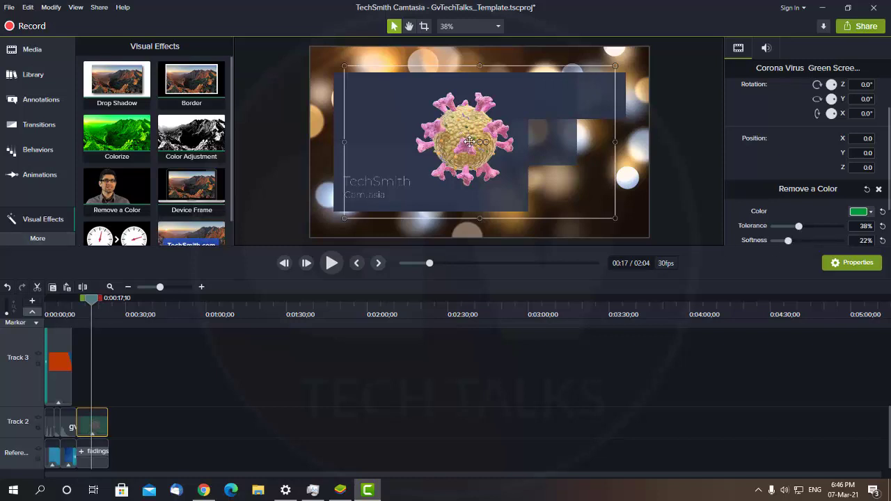
Crop the clip on all four sides close around the virus and move it slightly up and to the left on the canvas
{"action": "left_click", "coordinate": [424, 27]}
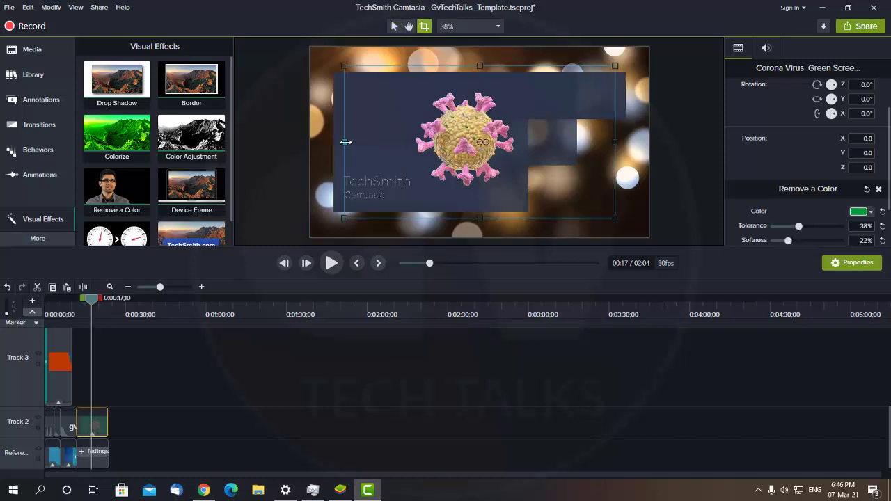
{"action": "left_click_drag", "start_coordinate": [346, 142], "coordinate": [396, 142]}
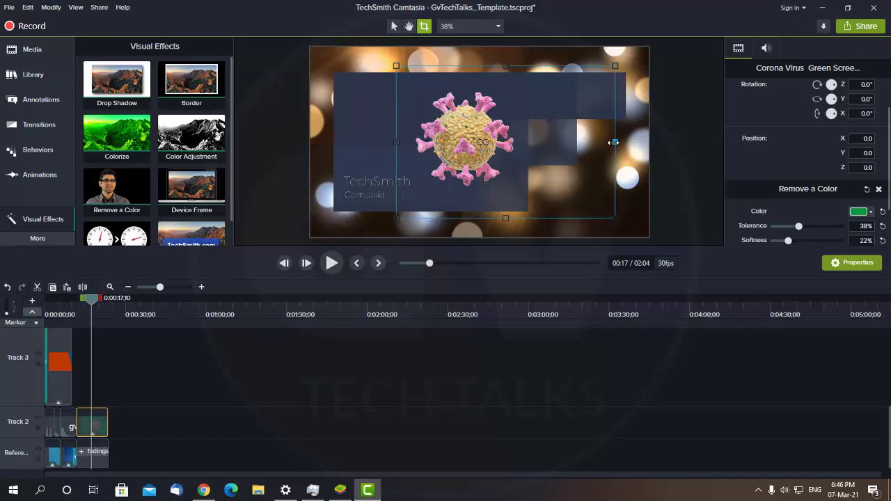
{"action": "left_click_drag", "start_coordinate": [613, 142], "coordinate": [528, 142]}
{"action": "left_click_drag", "start_coordinate": [461, 66], "coordinate": [461, 72]}
{"action": "left_click_drag", "start_coordinate": [462, 218], "coordinate": [462, 202]}
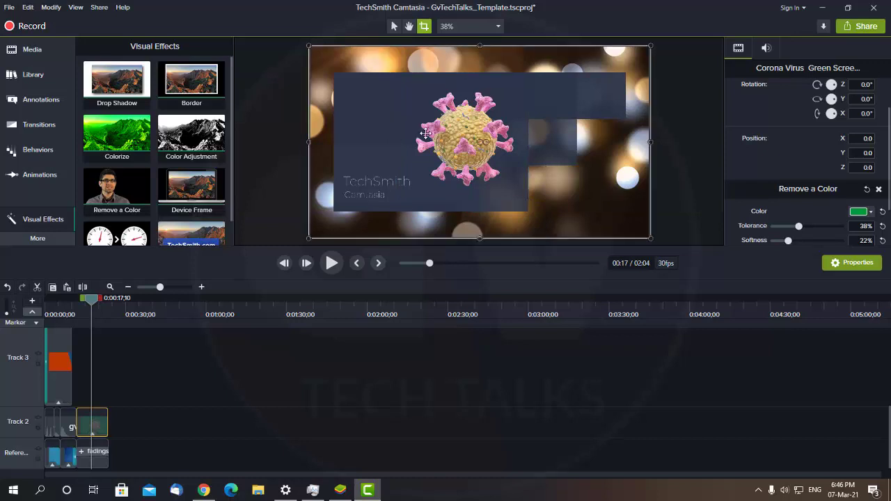
{"action": "key", "text": "Escape"}
{"action": "left_click_drag", "start_coordinate": [461, 127], "coordinate": [447, 120]}
Set the fadingsquares intro's title to "COVID-19" and its subtitle to "Corona Virus"
{"action": "left_click", "coordinate": [353, 185]}
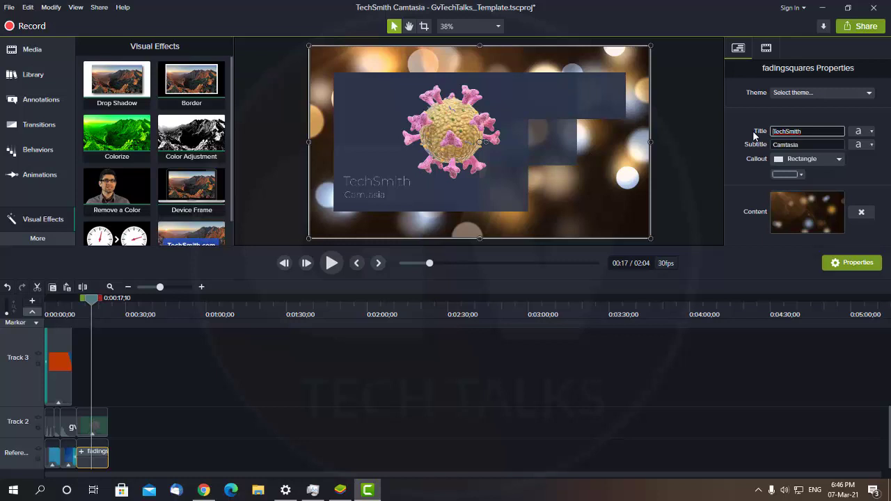
{"action": "type", "text": "COVID-19"}
{"action": "key", "text": "Tab"}
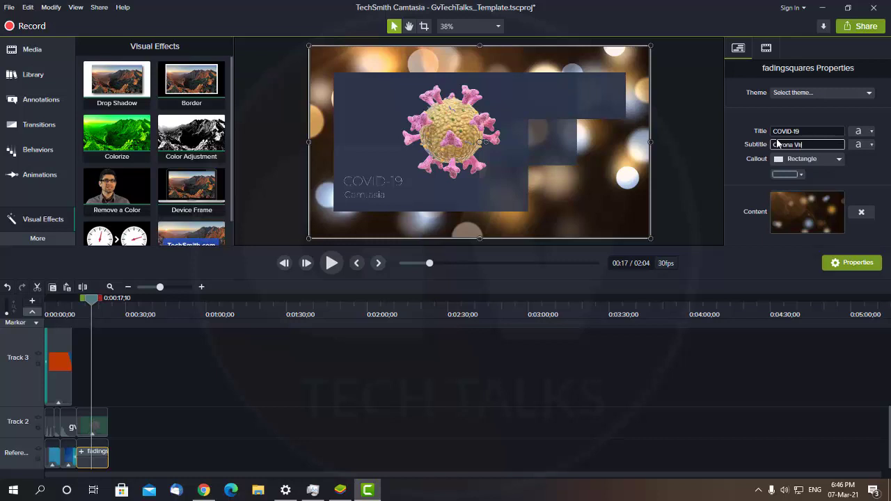
{"action": "left_click", "coordinate": [603, 388]}
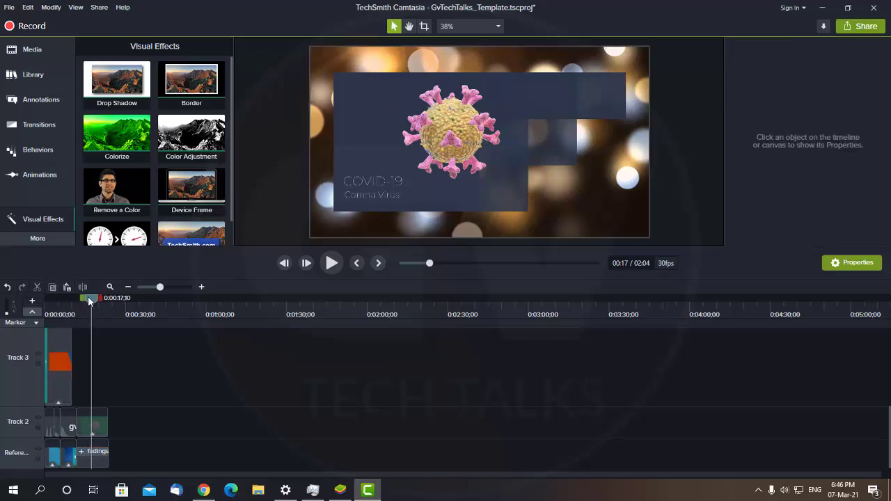
Preview the overlaid intro from 0:00:14;07 and extend the coronavirus clip on Track 2 to about 0:00:40
{"action": "left_click_drag", "start_coordinate": [84, 302], "coordinate": [80, 304]}
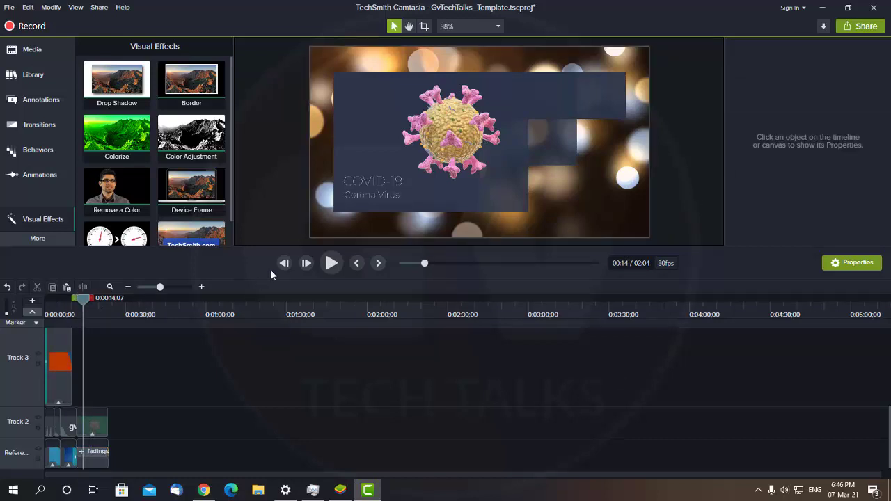
{"action": "left_click", "coordinate": [331, 263]}
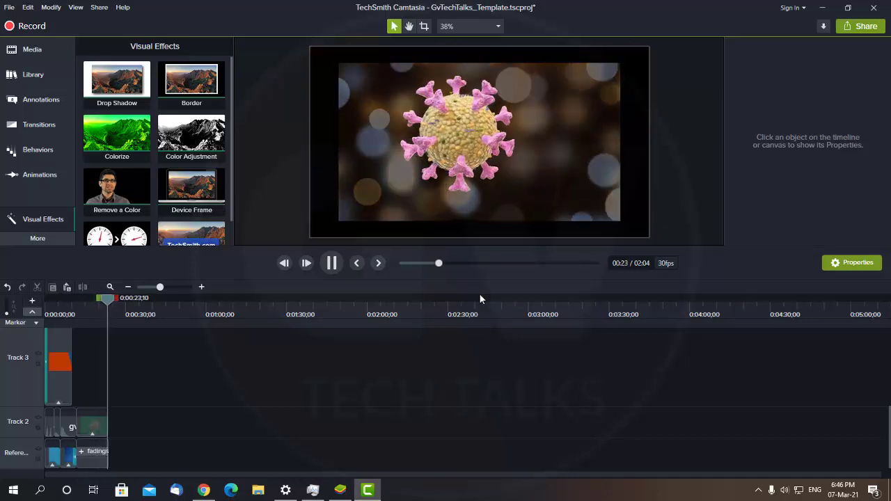
{"action": "left_click", "coordinate": [91, 422]}
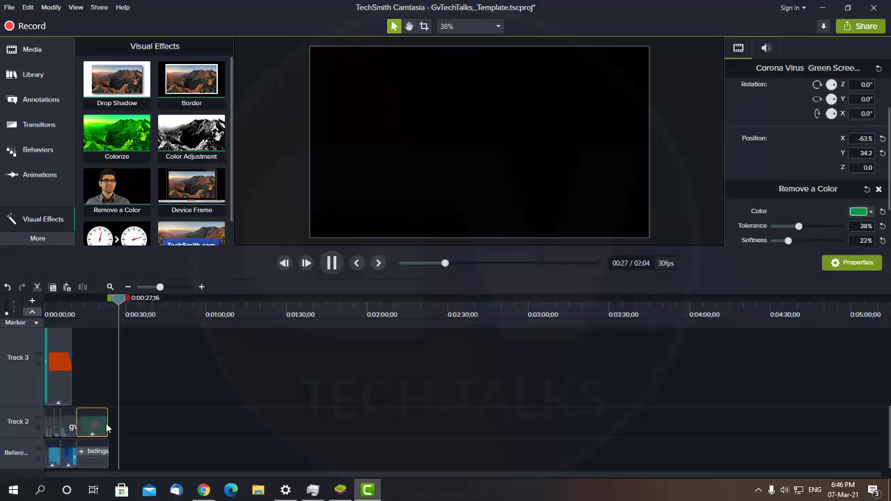
{"action": "left_click_drag", "start_coordinate": [108, 428], "coordinate": [142, 423]}
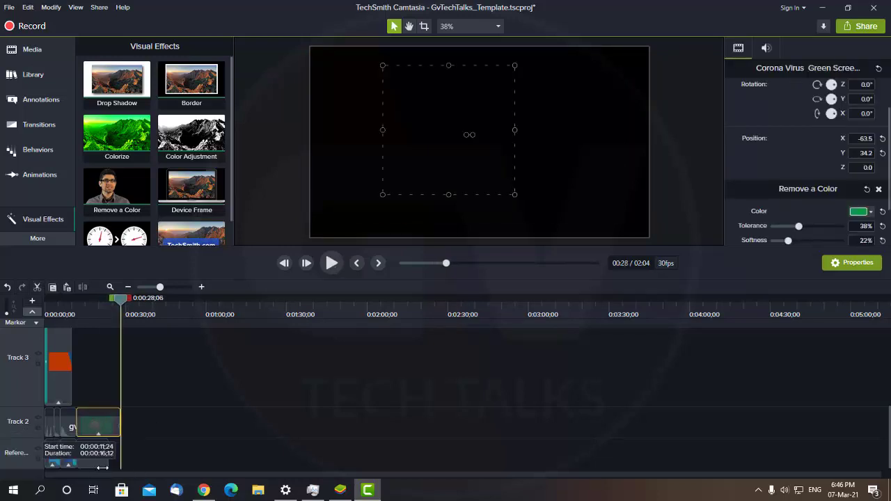
{"action": "left_click_drag", "start_coordinate": [102, 468], "coordinate": [101, 469]}
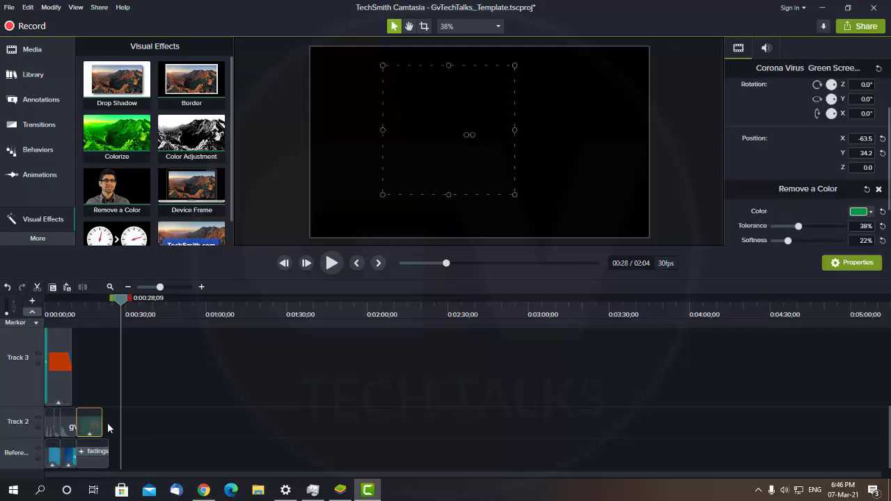
{"action": "left_click_drag", "start_coordinate": [102, 422], "coordinate": [154, 422]}
Extend the fadingsquares intro to about 0:00:38, slightly short of the coronavirus clip's end, and play back the result
{"action": "left_click", "coordinate": [108, 465]}
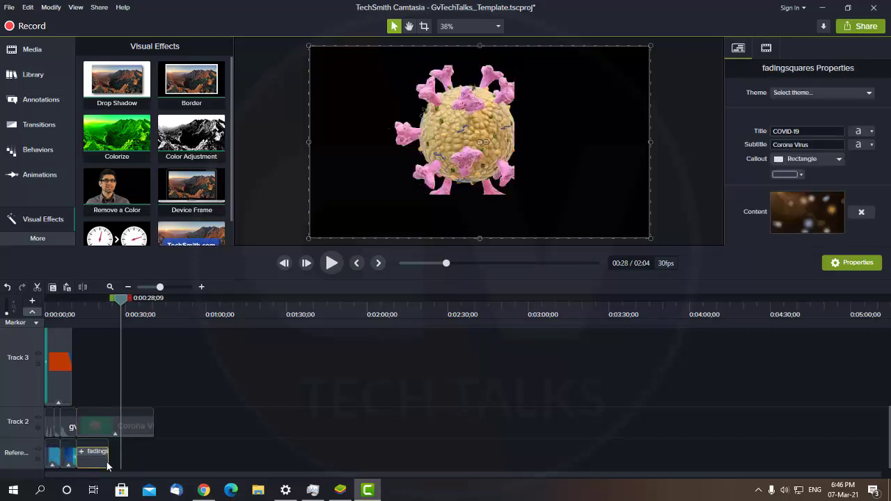
{"action": "left_click_drag", "start_coordinate": [108, 460], "coordinate": [155, 458]}
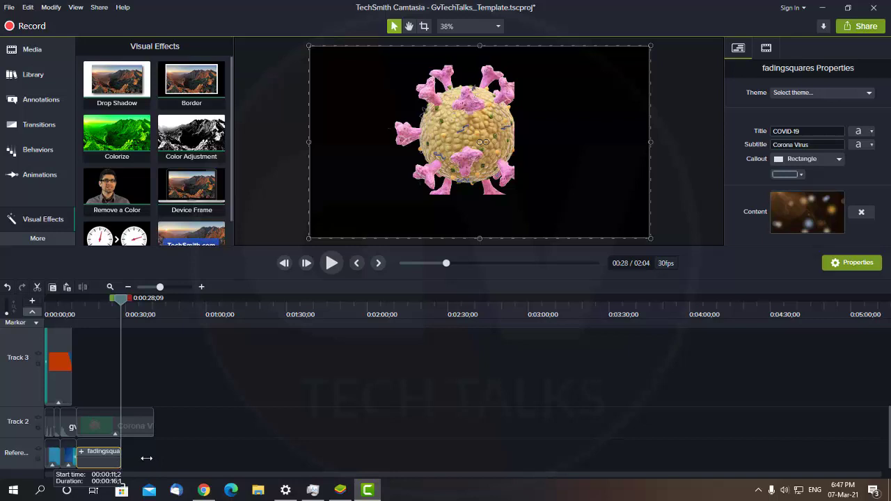
{"action": "left_click_drag", "start_coordinate": [146, 458], "coordinate": [146, 457]}
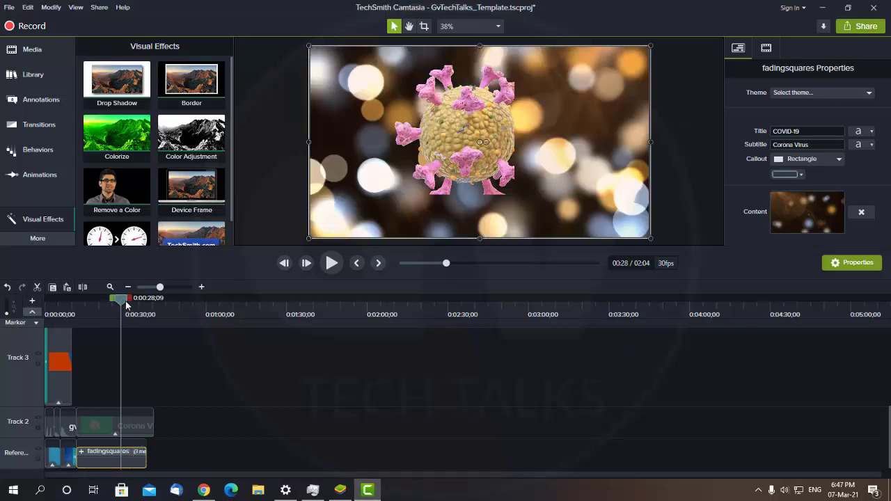
{"action": "left_click_drag", "start_coordinate": [126, 304], "coordinate": [114, 304]}
{"action": "key", "text": "space"}
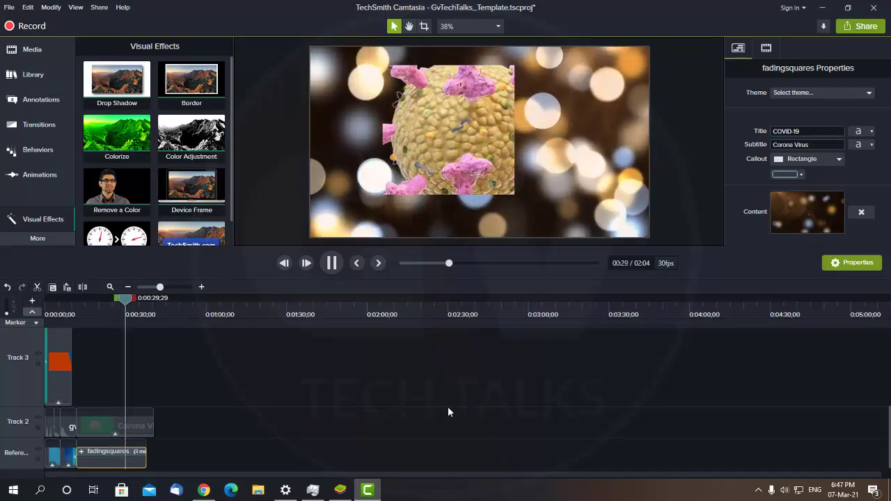
{"action": "left_click", "coordinate": [123, 310]}
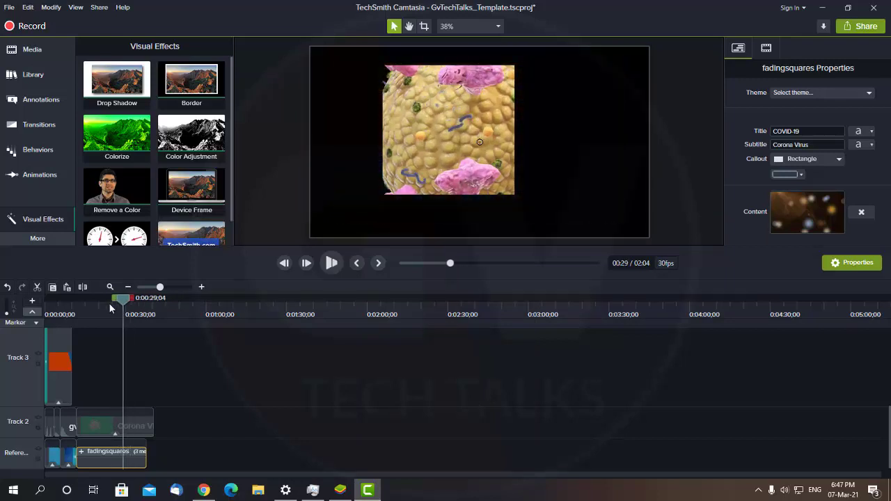
{"action": "left_click_drag", "start_coordinate": [110, 308], "coordinate": [86, 306]}
{"action": "left_click", "coordinate": [332, 262]}
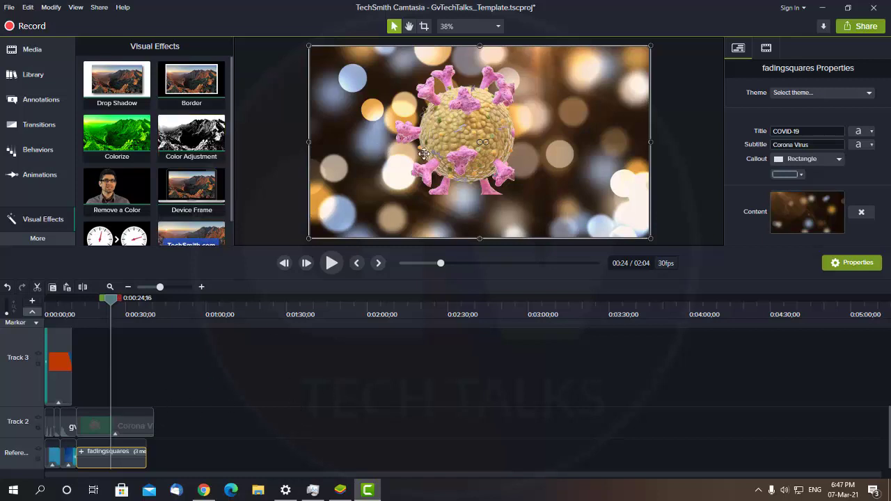
Switch to KineMaster, create a new project and add the speakers-and-lights video from SharedFolder as the background
{"action": "left_click", "coordinate": [203, 491]}
{"action": "left_click", "coordinate": [202, 491]}
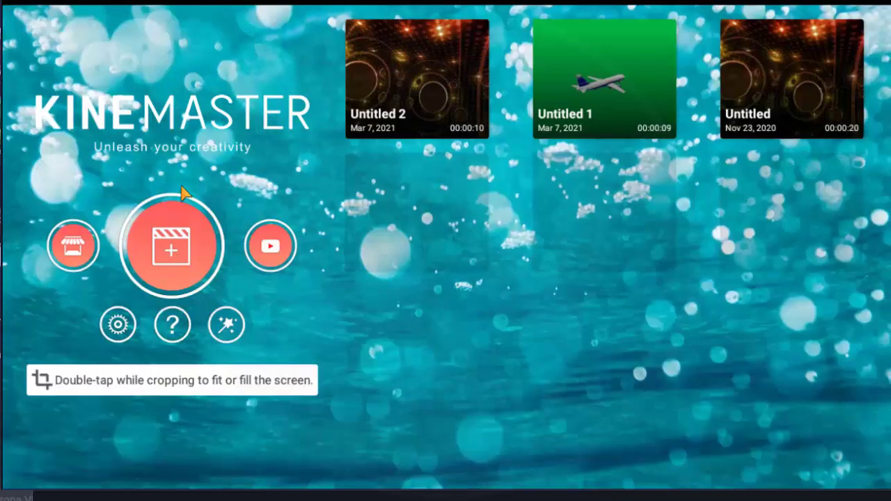
{"action": "left_click", "coordinate": [167, 254]}
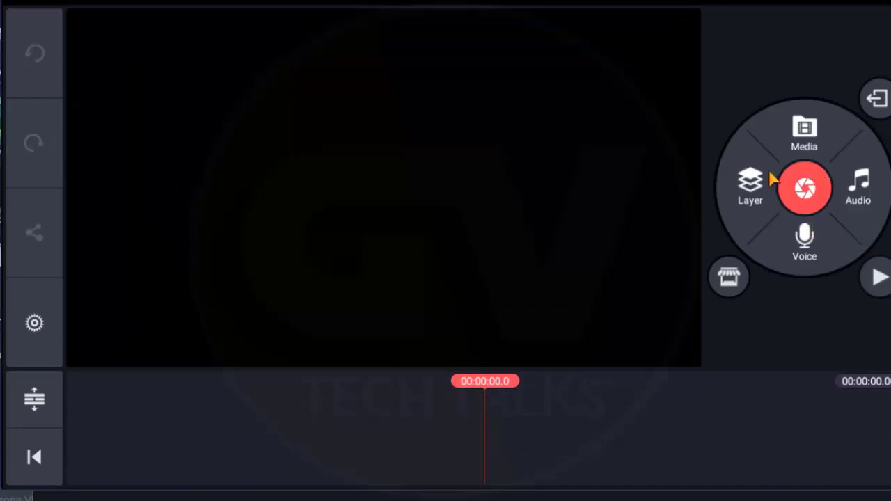
{"action": "left_click", "coordinate": [808, 135]}
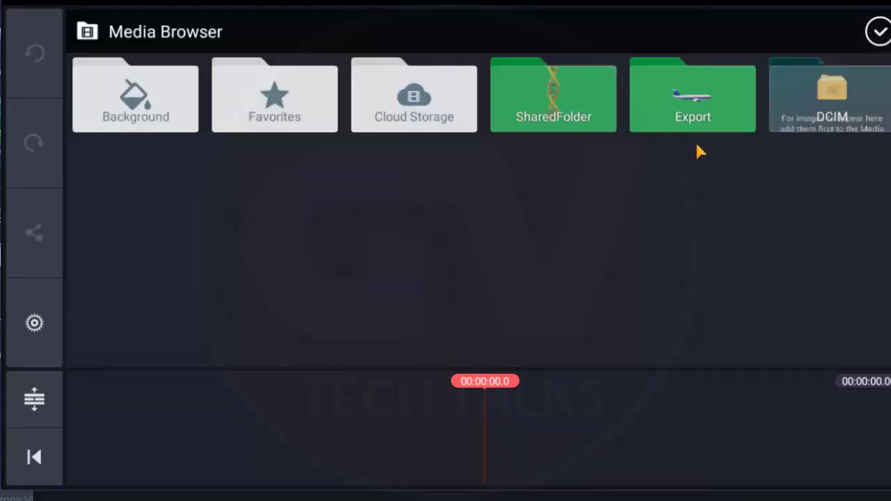
{"action": "left_click", "coordinate": [593, 123]}
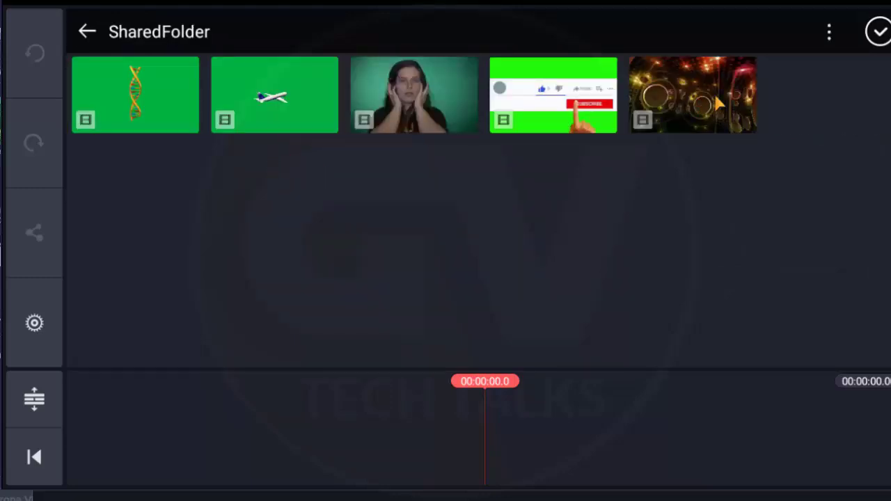
{"action": "left_click", "coordinate": [717, 103]}
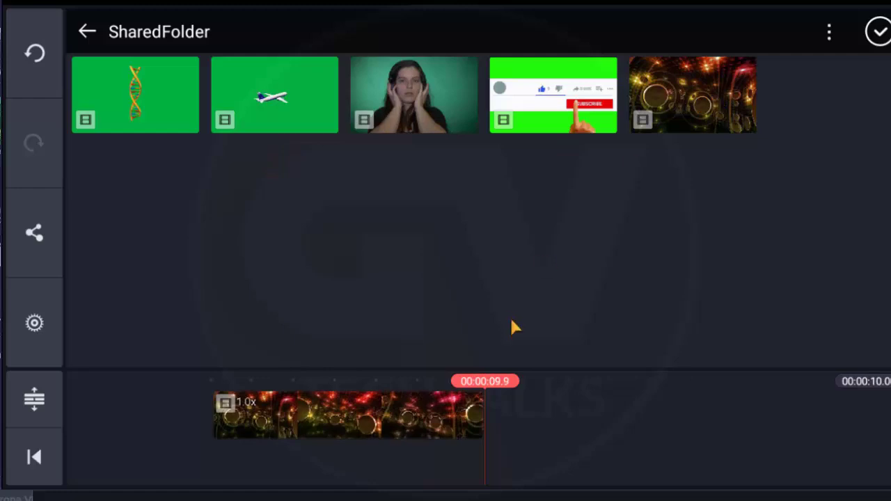
{"action": "left_click", "coordinate": [878, 31]}
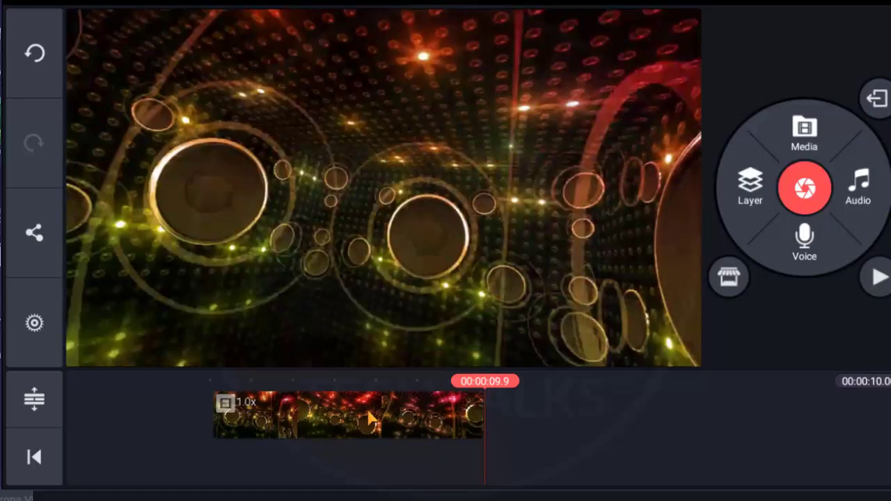
Browse SharedFolder for the coronavirus green screen clip as a media layer source
{"action": "left_click_drag", "start_coordinate": [369, 418], "coordinate": [621, 432]}
{"action": "left_click", "coordinate": [759, 198]}
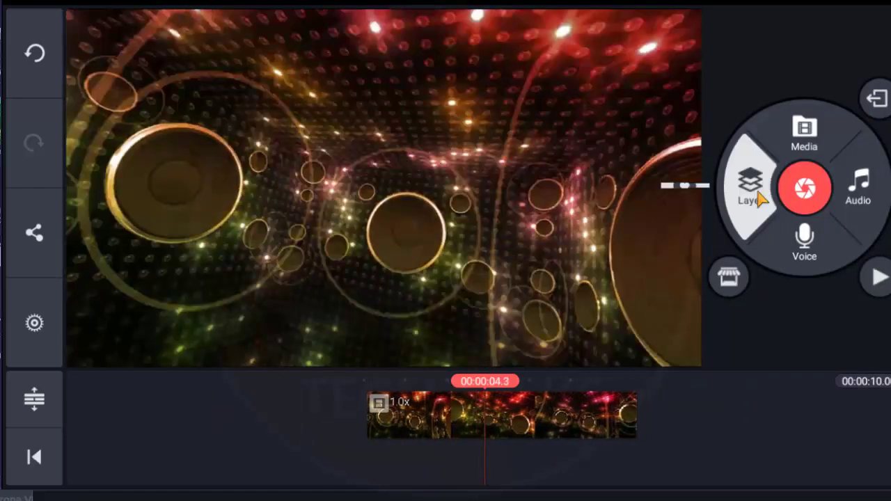
{"action": "left_click", "coordinate": [712, 106]}
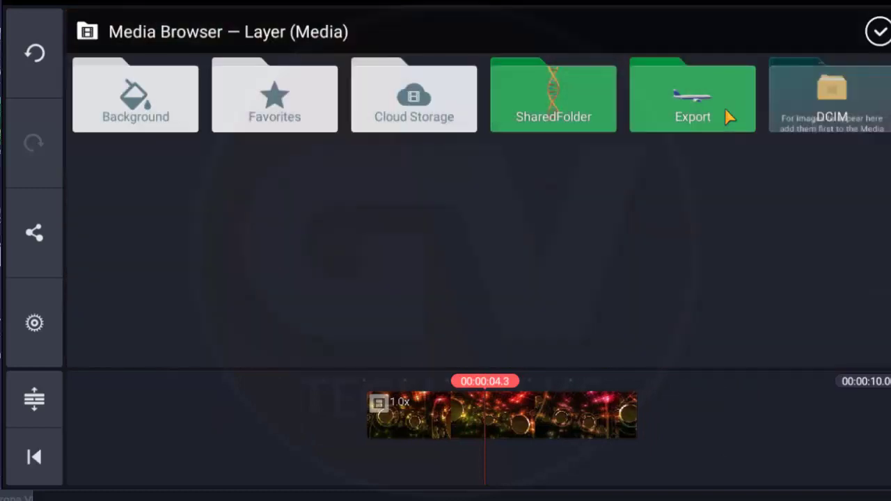
{"action": "left_click", "coordinate": [553, 117]}
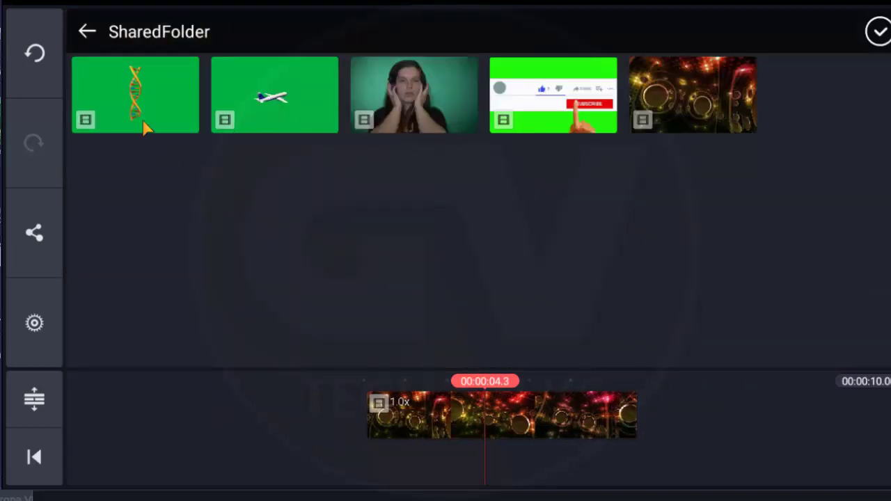
{"action": "left_click", "coordinate": [96, 30]}
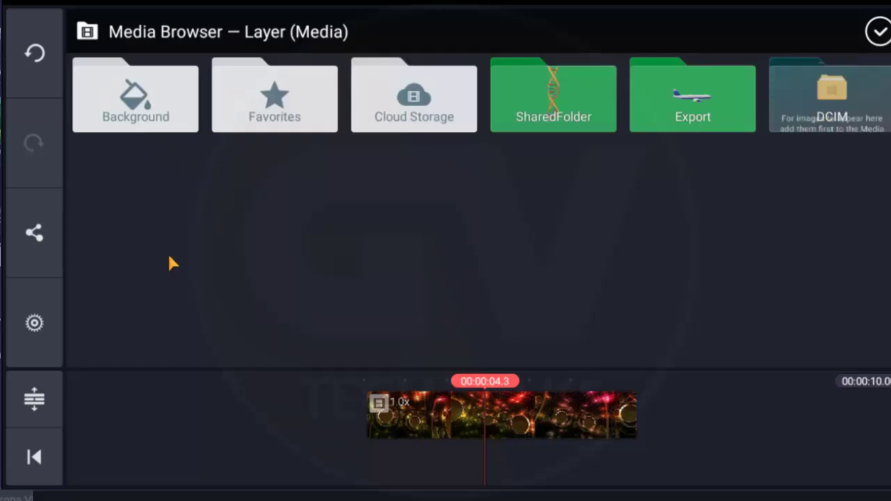
{"action": "left_click", "coordinate": [571, 122]}
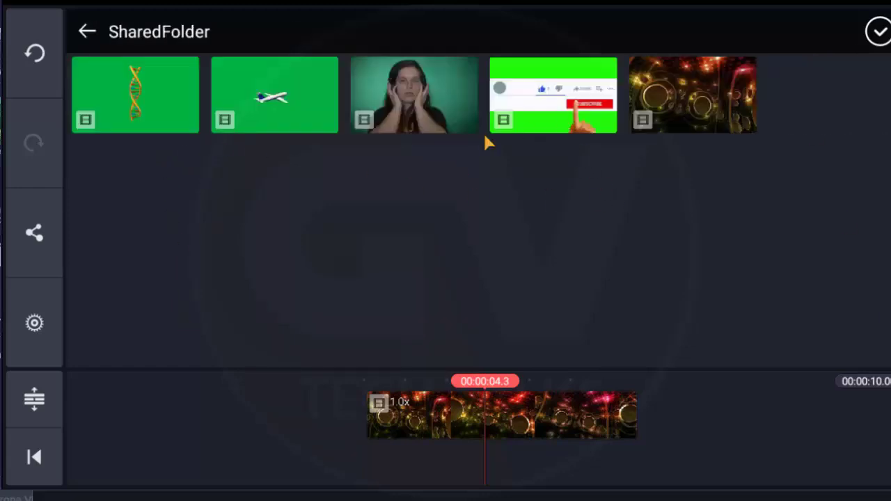
{"action": "left_click", "coordinate": [878, 32]}
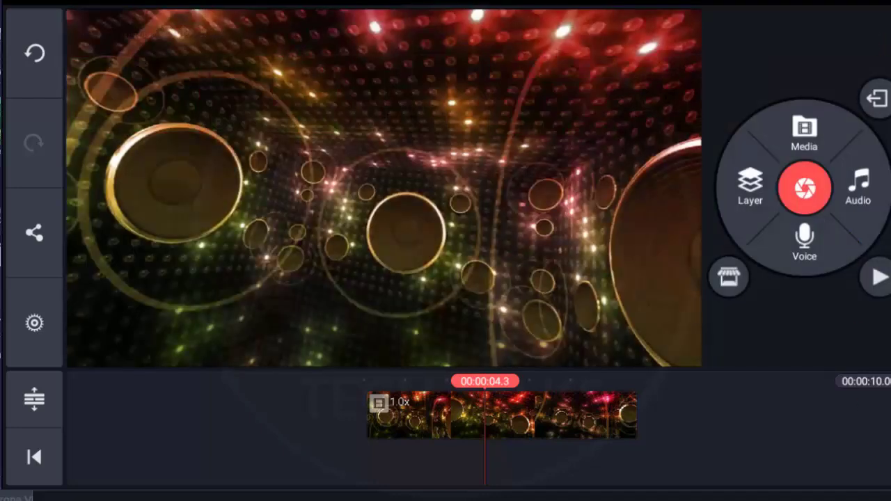
Switch to File Explorer, refresh the BlueStacks folder holding the green screen videos, and return to KineMaster
{"action": "key", "text": "alt+Tab"}
{"action": "right_click", "coordinate": [380, 211]}
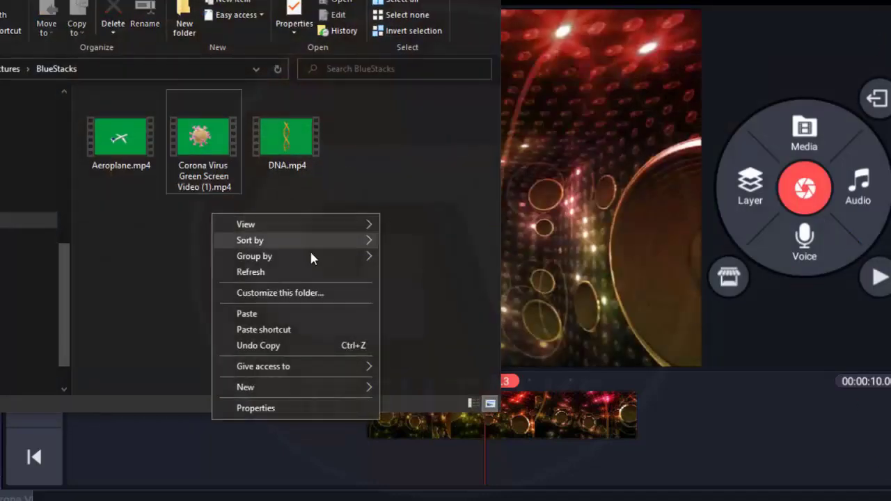
{"action": "left_click", "coordinate": [273, 269]}
{"action": "key", "text": "alt+Tab"}
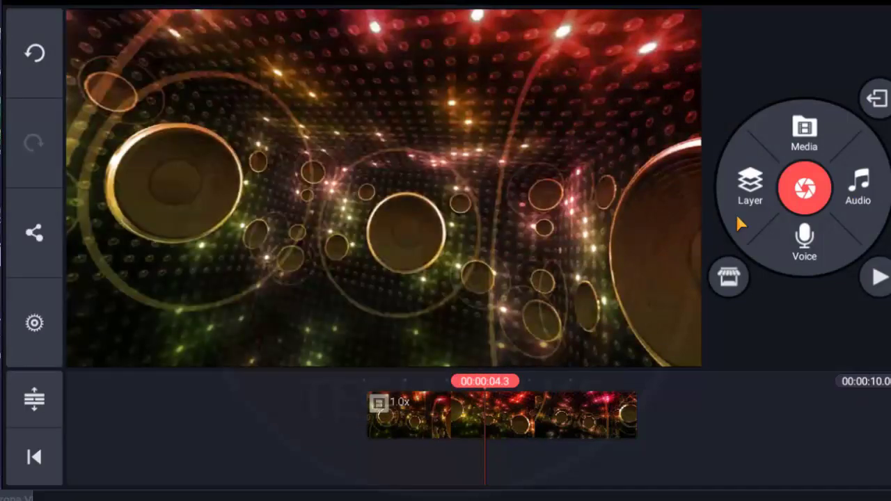
Check SharedFolder again for the coronavirus clip, both as a layer source and as main timeline media
{"action": "left_click", "coordinate": [752, 185]}
{"action": "left_click", "coordinate": [710, 105]}
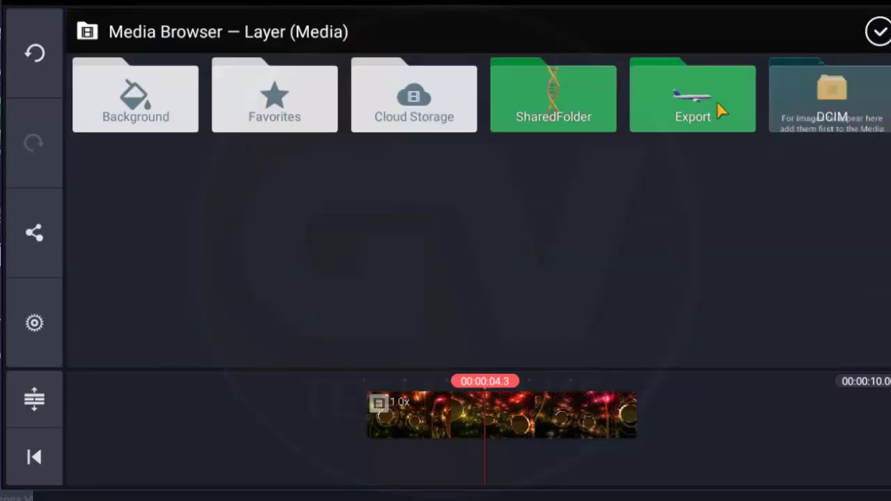
{"action": "left_click", "coordinate": [526, 121]}
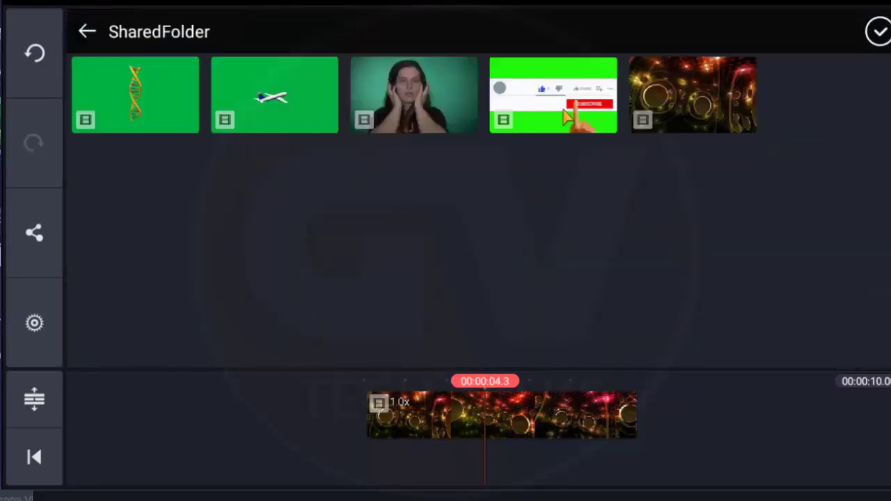
{"action": "left_click", "coordinate": [880, 32]}
{"action": "left_click", "coordinate": [807, 132]}
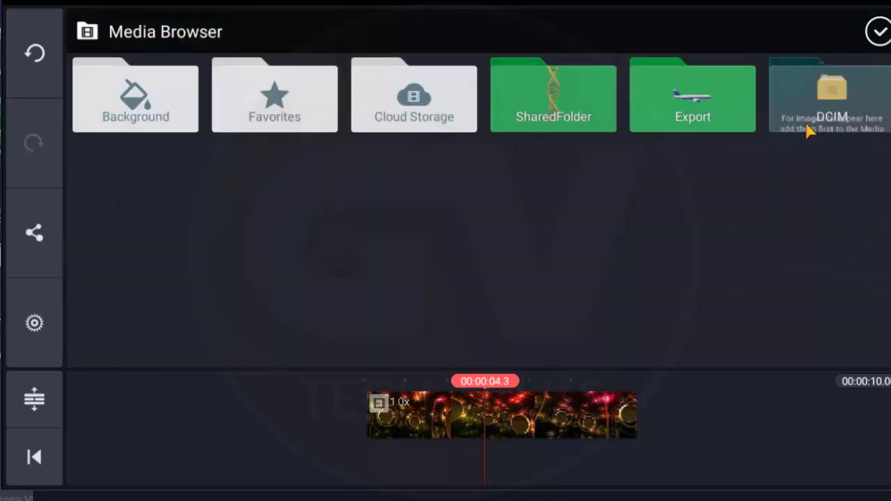
{"action": "left_click", "coordinate": [583, 101]}
{"action": "left_click", "coordinate": [878, 32]}
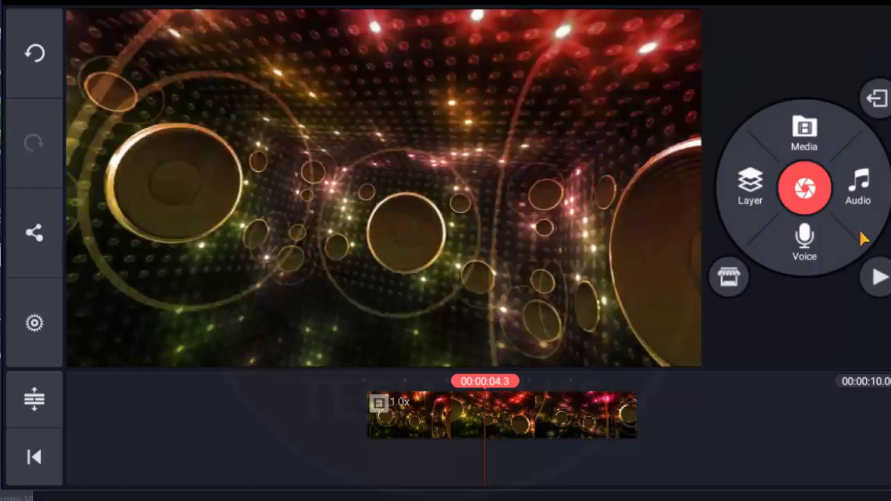
Close and reopen the Untitled 3 project and add DNA.mp4 from SharedFolder as a media layer
{"action": "left_click", "coordinate": [882, 103]}
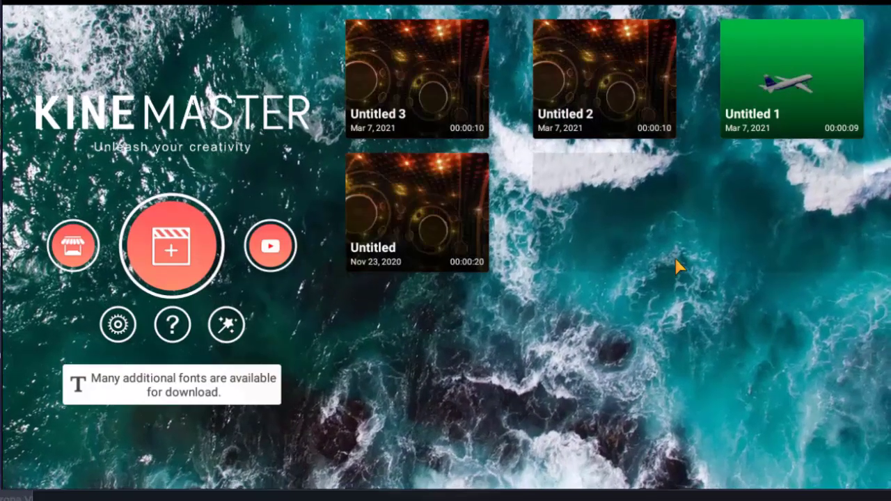
{"action": "left_click", "coordinate": [400, 76]}
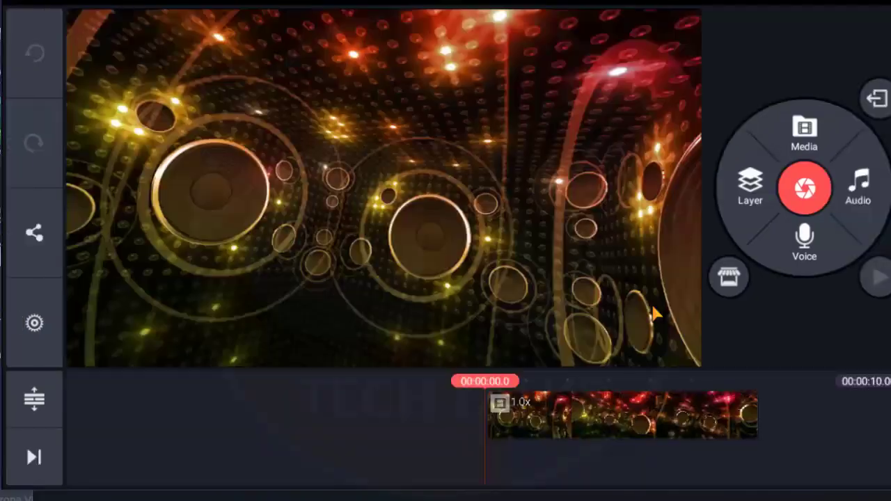
{"action": "left_click", "coordinate": [756, 195]}
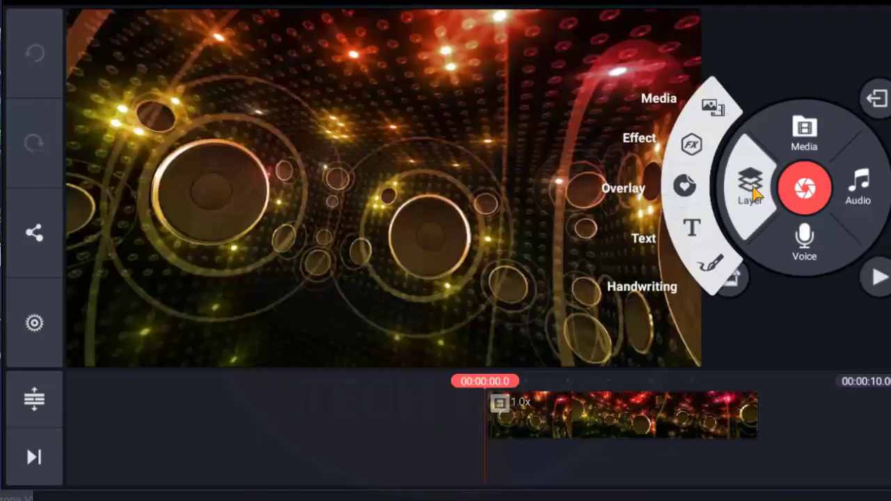
{"action": "left_click", "coordinate": [717, 105]}
{"action": "left_click", "coordinate": [523, 120]}
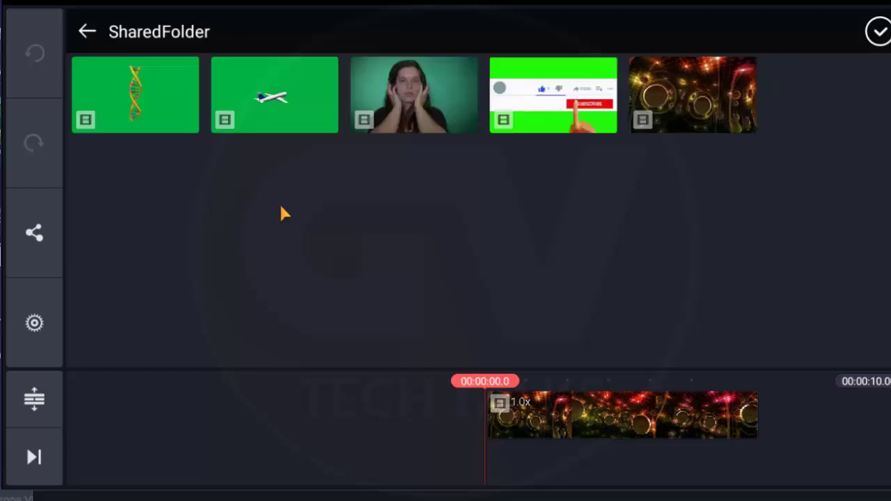
{"action": "left_click", "coordinate": [165, 115]}
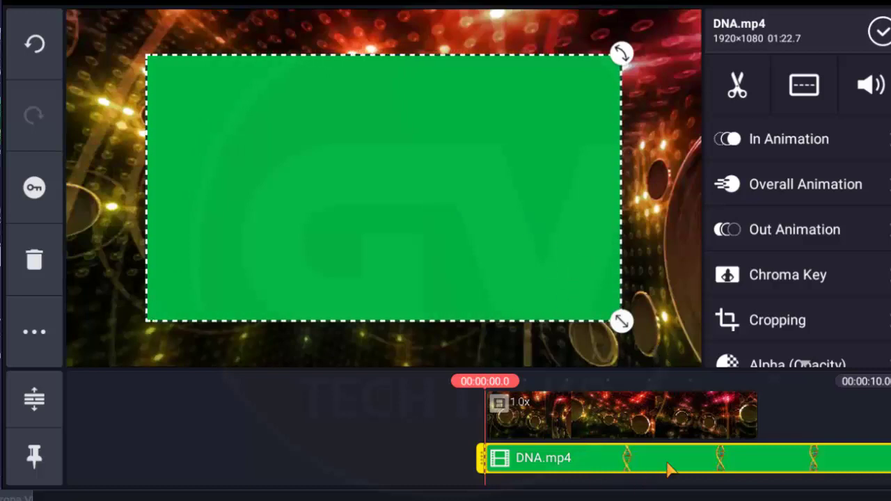
Check the DNA.mp4 layer at several points on the timeline and trim about 0.5 s off its start
{"action": "left_click_drag", "start_coordinate": [710, 435], "coordinate": [528, 463]}
{"action": "left_click", "coordinate": [527, 463]}
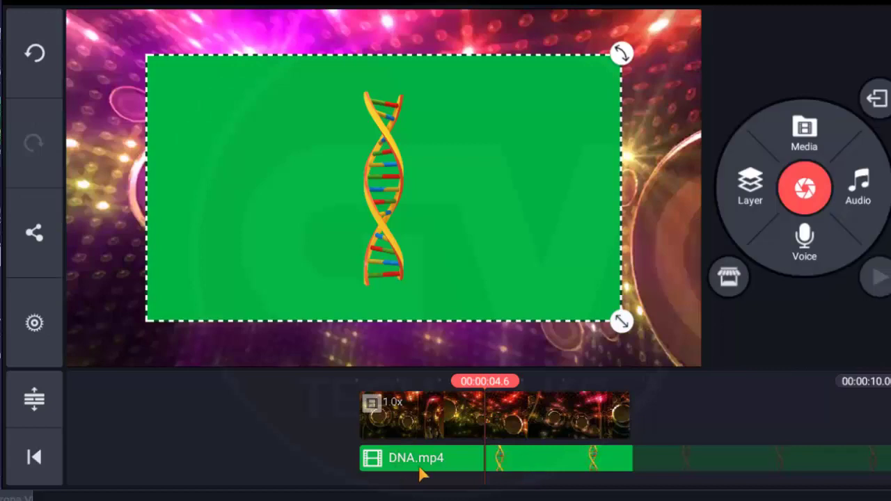
{"action": "left_click", "coordinate": [355, 458]}
{"action": "left_click_drag", "start_coordinate": [355, 458], "coordinate": [386, 467]}
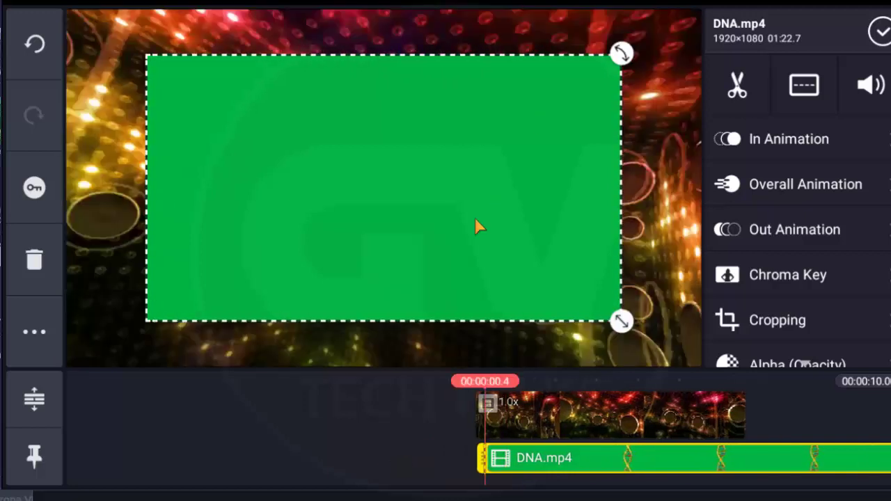
{"action": "left_click", "coordinate": [538, 470]}
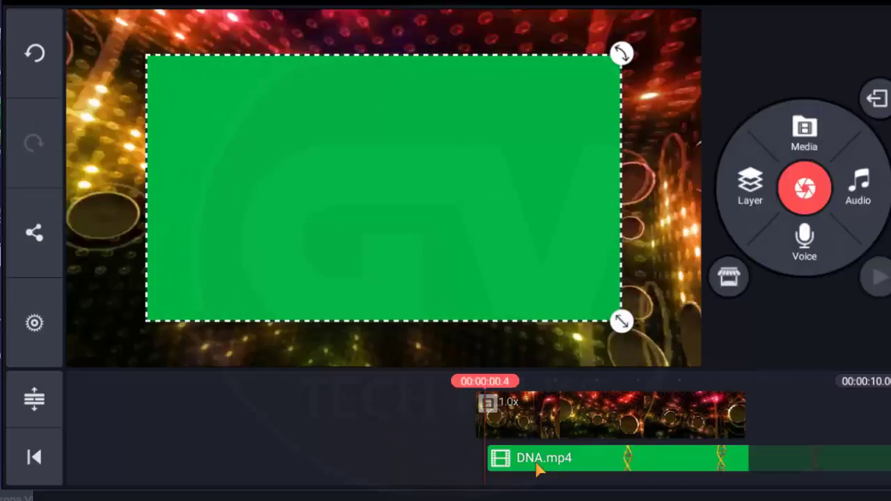
Enable Chroma Key on the DNA.mp4 layer with the green key color and raise the background threshold to about 56%
{"action": "left_click", "coordinate": [538, 470]}
{"action": "left_click", "coordinate": [861, 282]}
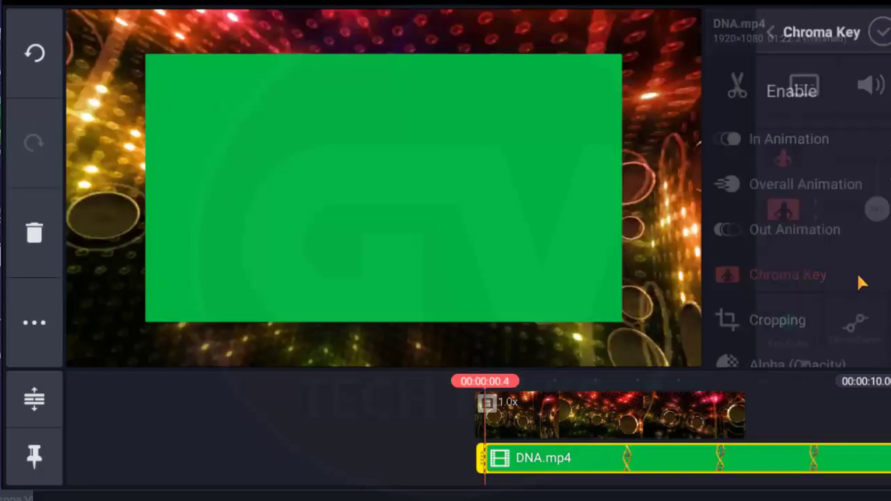
{"action": "left_click", "coordinate": [863, 93]}
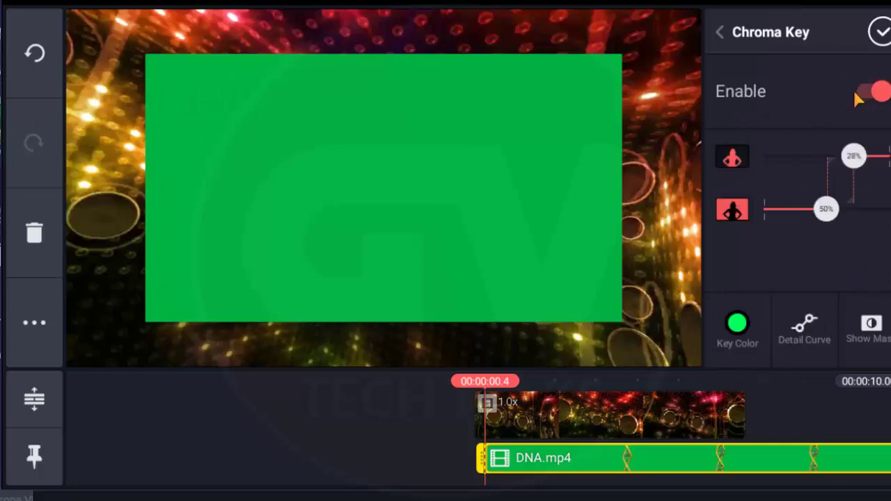
{"action": "left_click_drag", "start_coordinate": [616, 457], "coordinate": [506, 445]}
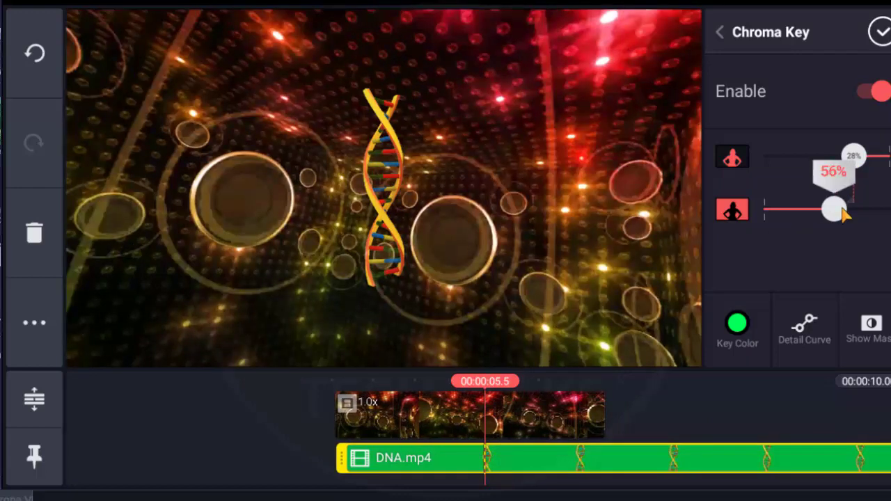
{"action": "left_click", "coordinate": [877, 37]}
Move the DNA overlay left over the large speaker in the background and play the video from near the start
{"action": "left_click", "coordinate": [380, 177]}
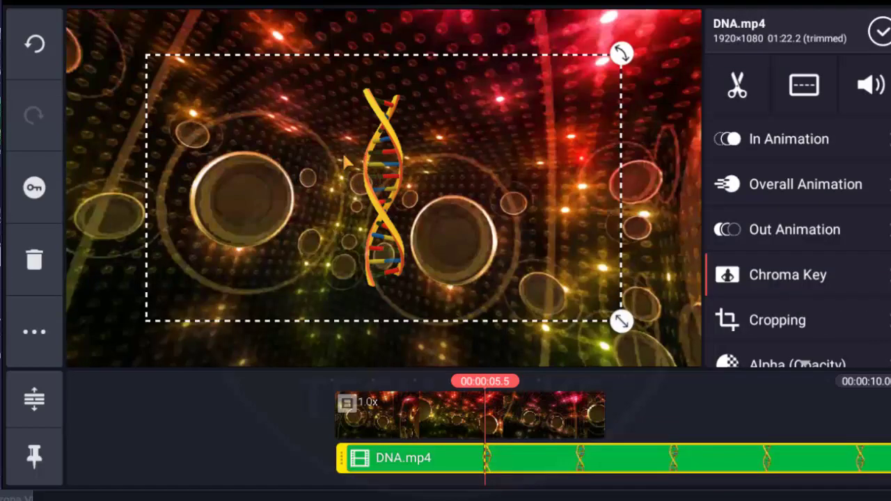
{"action": "left_click_drag", "start_coordinate": [346, 162], "coordinate": [217, 162]}
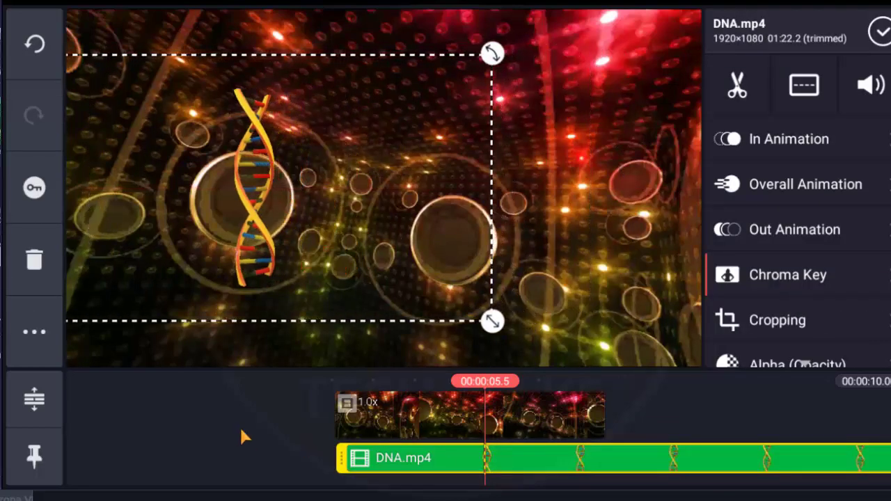
{"action": "left_click_drag", "start_coordinate": [243, 437], "coordinate": [341, 429]}
{"action": "left_click", "coordinate": [342, 430]}
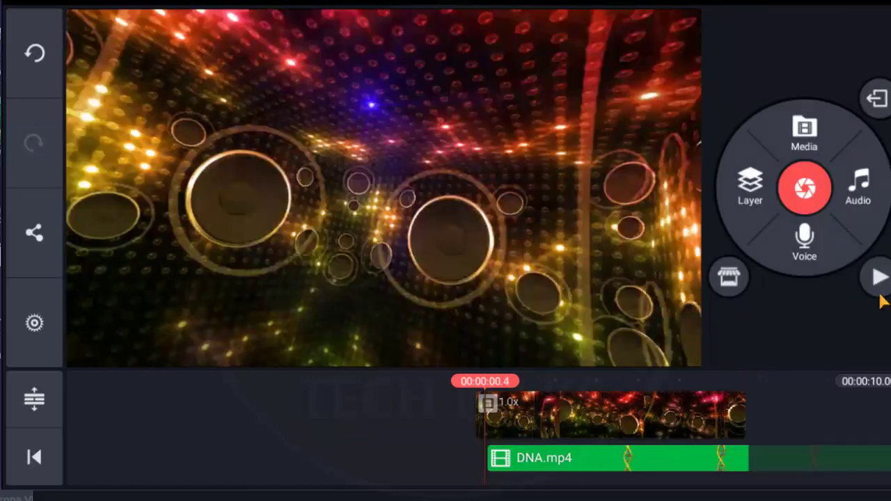
{"action": "left_click", "coordinate": [879, 279]}
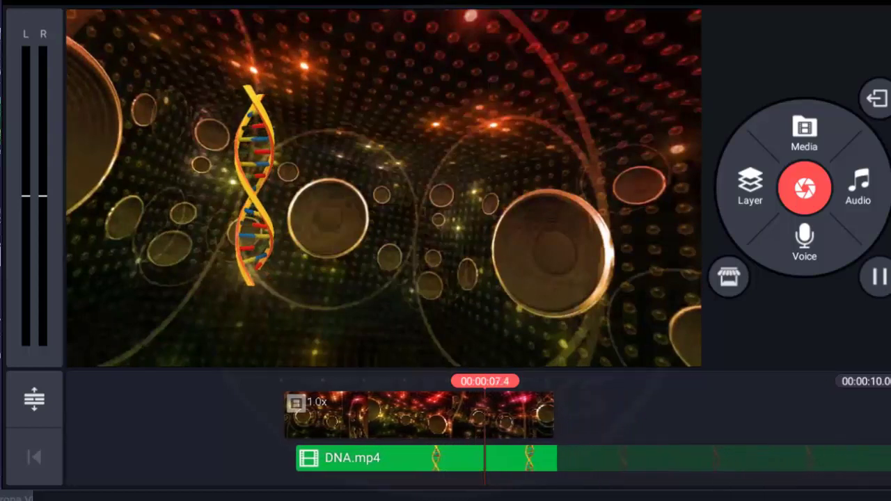
{"action": "left_click", "coordinate": [376, 426]}
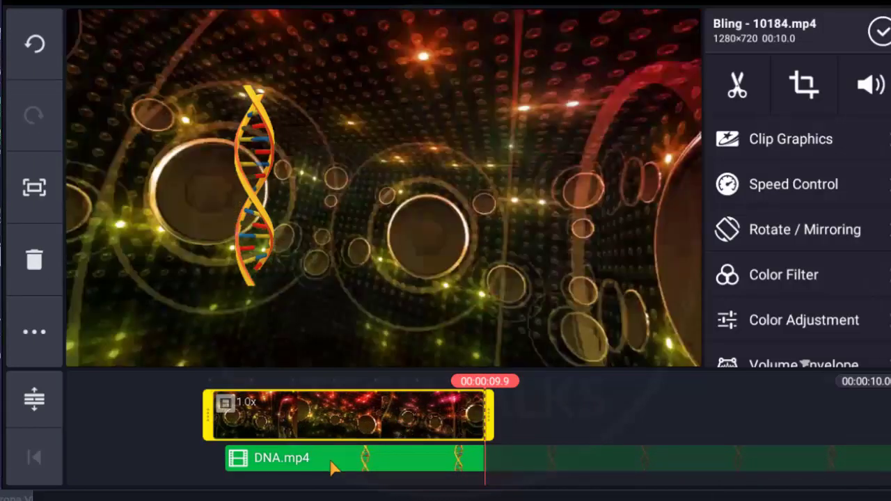
Trim the DNA.mp4 layer to the left of the playhead at 00:00:09.9 and play the project from the beginning
{"action": "left_click", "coordinate": [333, 459]}
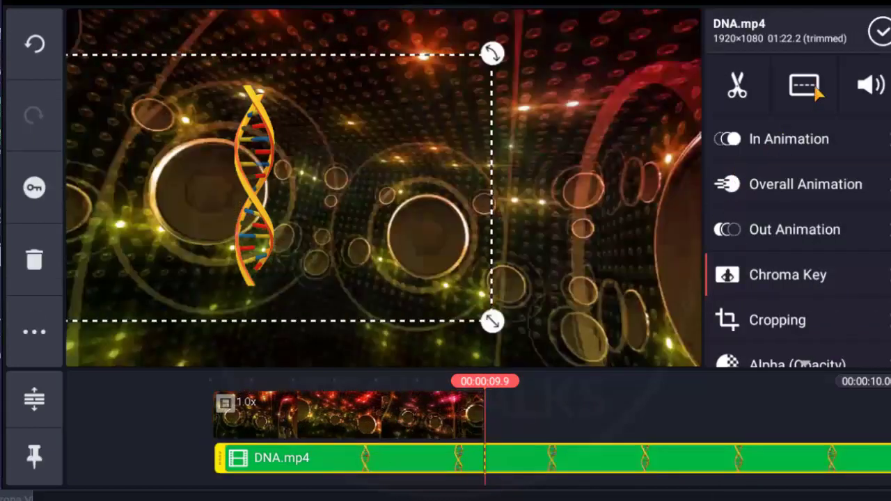
{"action": "left_click", "coordinate": [739, 89]}
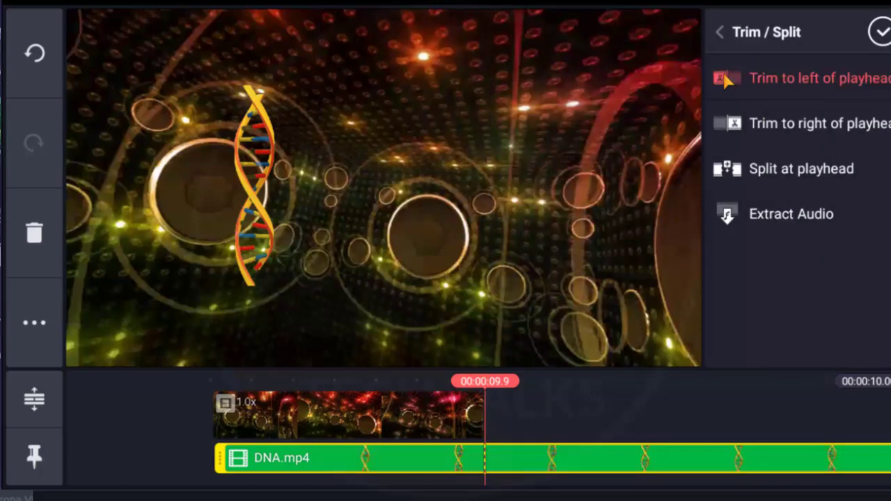
{"action": "left_click", "coordinate": [724, 79]}
{"action": "left_click_drag", "start_coordinate": [626, 453], "coordinate": [856, 434]}
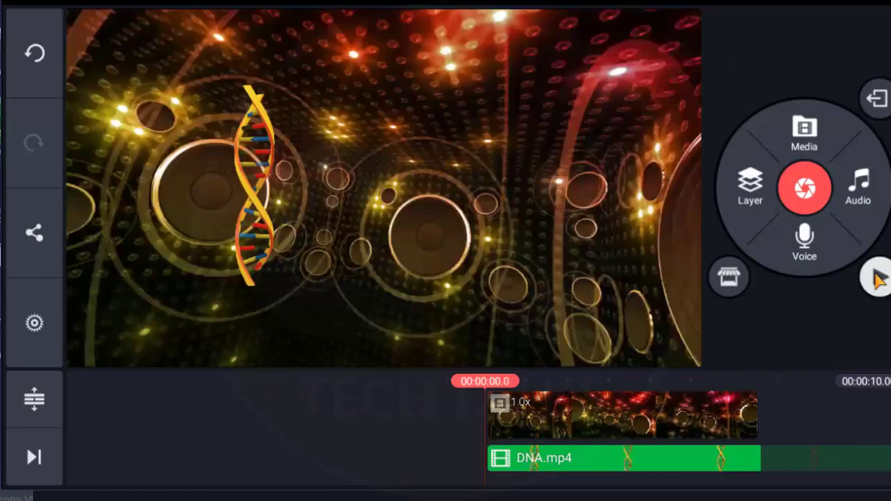
{"action": "left_click", "coordinate": [875, 277]}
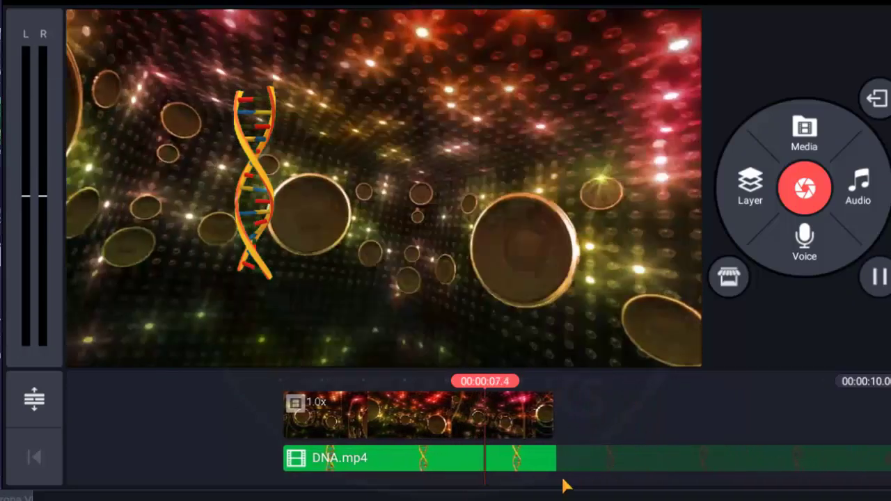
Delete the Bling - 10184.mp4 clip and add the blue mountain background image twice to the main timeline
{"action": "left_click", "coordinate": [387, 424]}
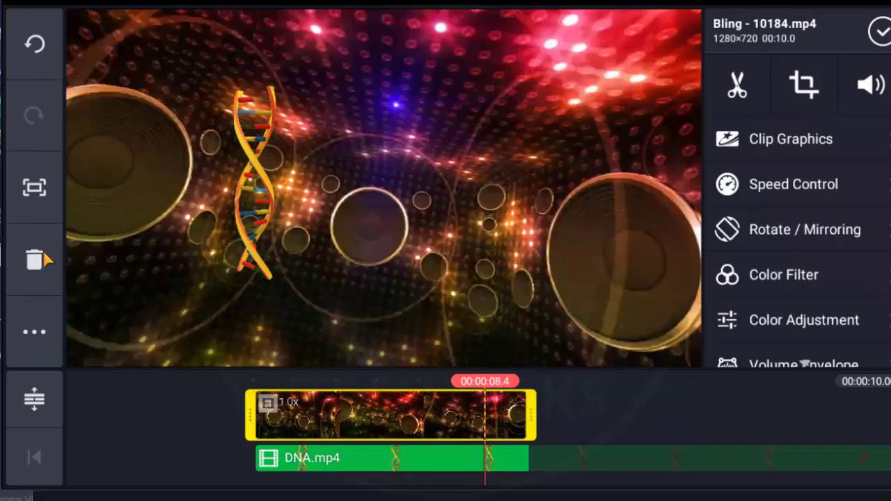
{"action": "left_click", "coordinate": [40, 259]}
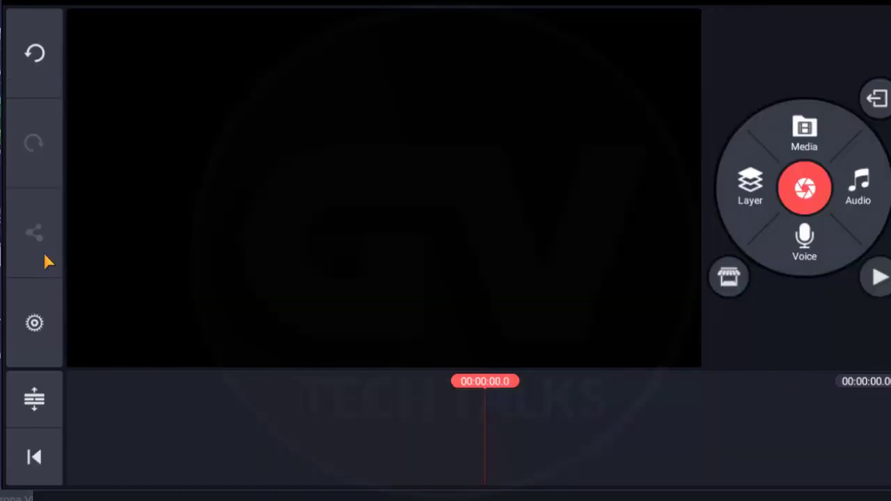
{"action": "left_click", "coordinate": [806, 140]}
{"action": "left_click", "coordinate": [167, 108]}
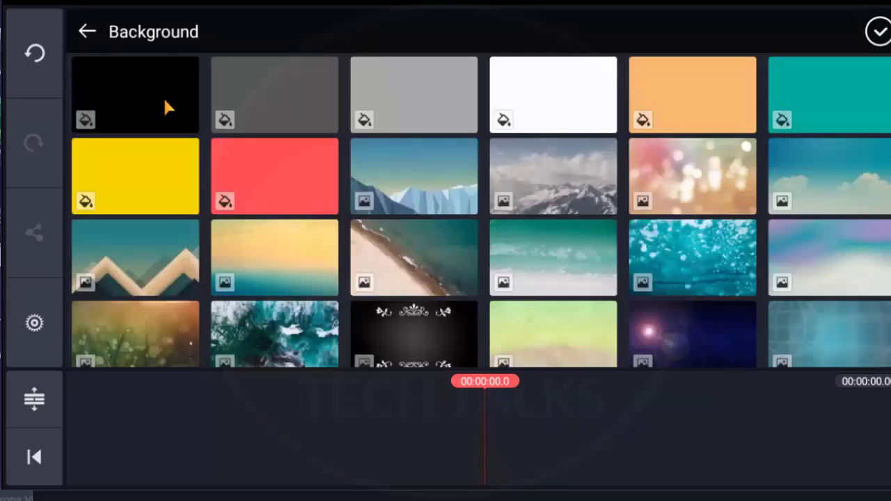
{"action": "left_click", "coordinate": [414, 182]}
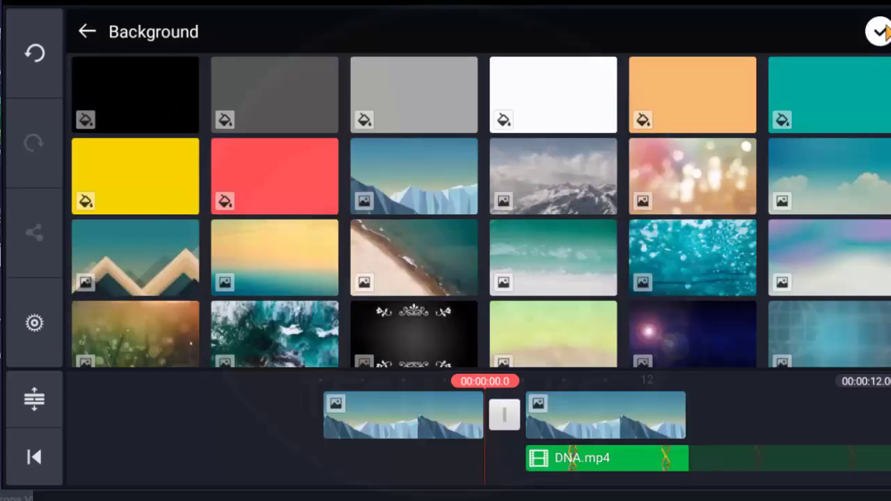
{"action": "left_click", "coordinate": [883, 31]}
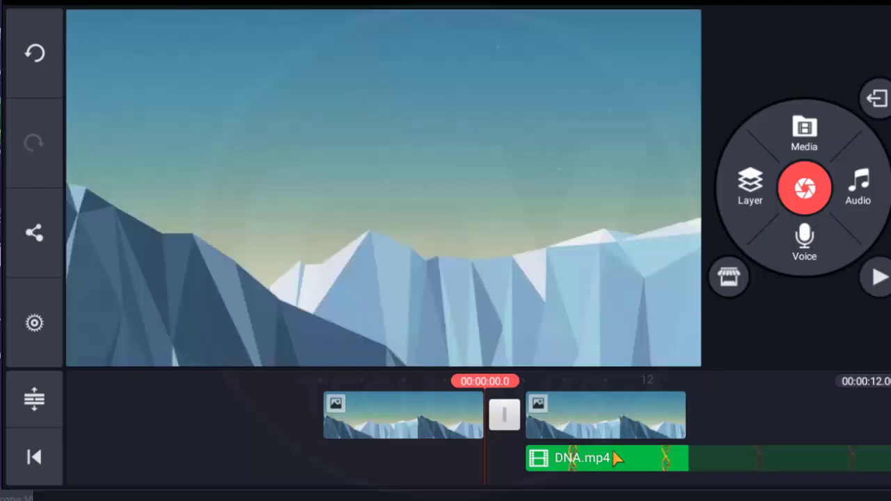
Move the DNA.mp4 layer to the start of the first mountain background and play the result
{"action": "left_click_drag", "start_coordinate": [614, 458], "coordinate": [404, 456]}
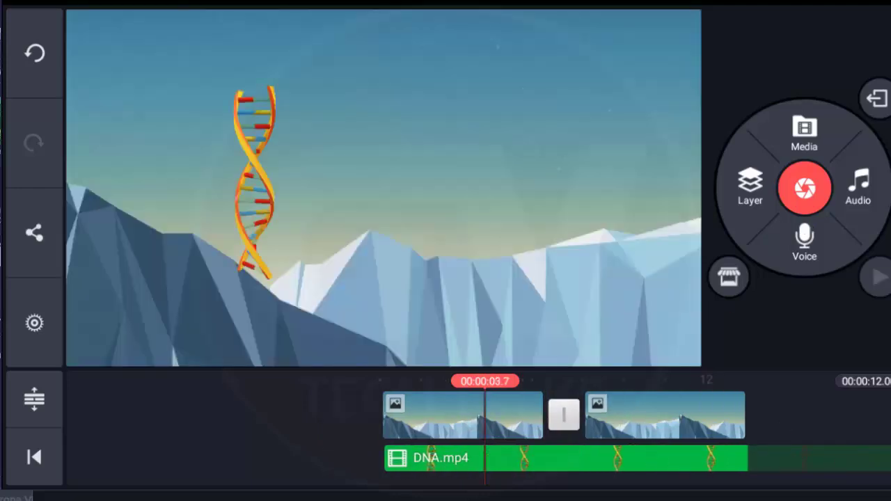
{"action": "left_click", "coordinate": [877, 278]}
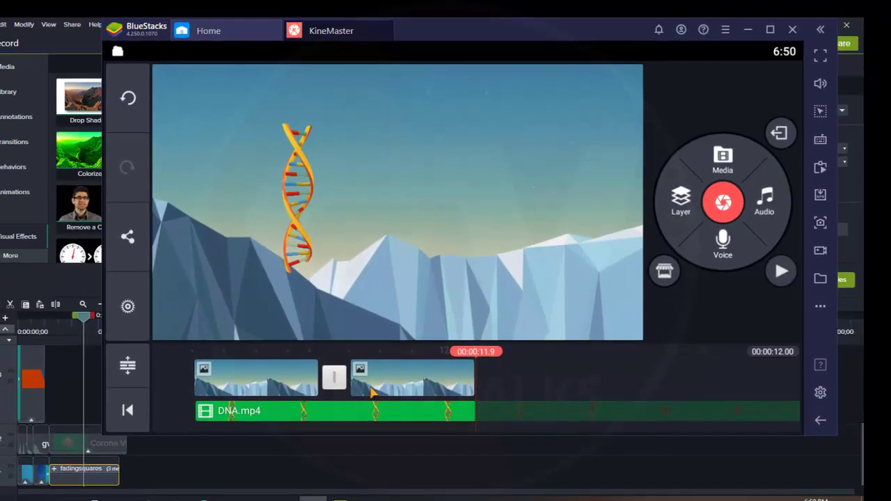
Switch to the YouTube browser window and look through the Gv Tech Talks channel's uploaded green screen videos
{"action": "key", "text": "alt+Tab"}
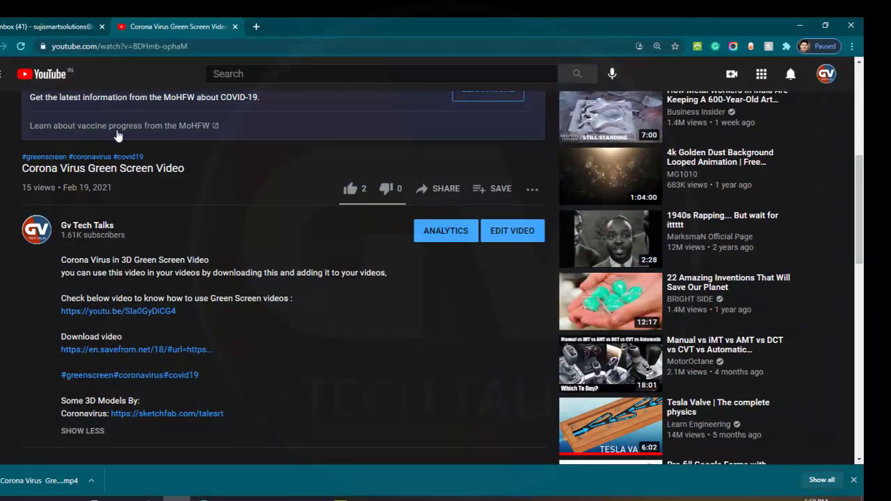
{"action": "scroll", "coordinate": [15, 127], "scroll_direction": "up", "scroll_amount": 5}
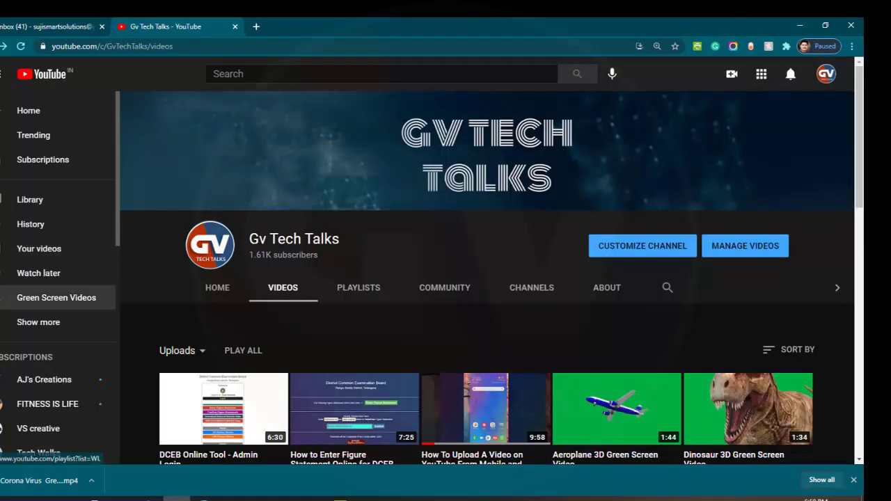
{"action": "scroll", "coordinate": [420, 335], "scroll_direction": "down", "scroll_amount": 3}
{"action": "scroll", "coordinate": [454, 382], "scroll_direction": "down", "scroll_amount": 1}
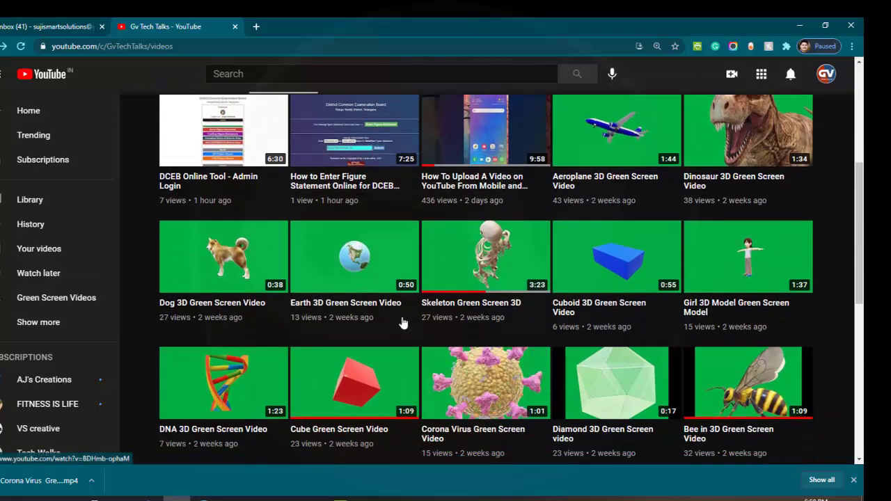
{"action": "scroll", "coordinate": [715, 320], "scroll_direction": "down", "scroll_amount": 2}
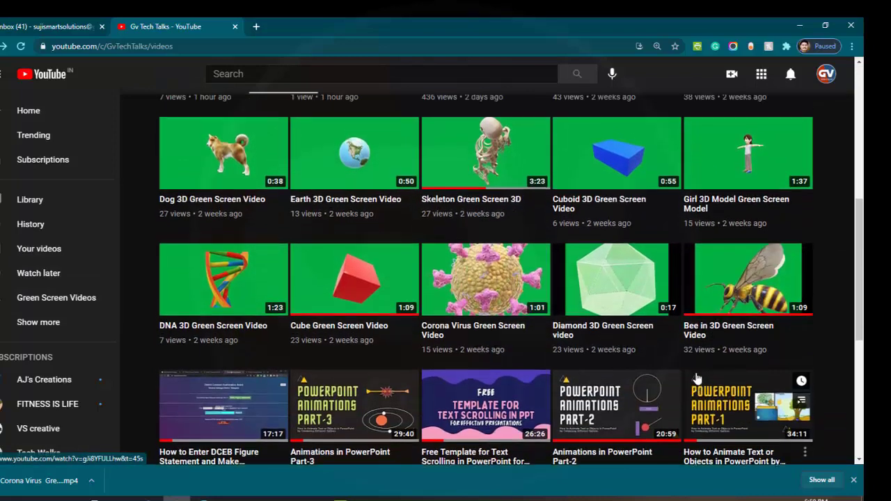
{"action": "scroll", "coordinate": [694, 374], "scroll_direction": "up", "scroll_amount": 2}
{"action": "scroll", "coordinate": [694, 374], "scroll_direction": "up", "scroll_amount": 2}
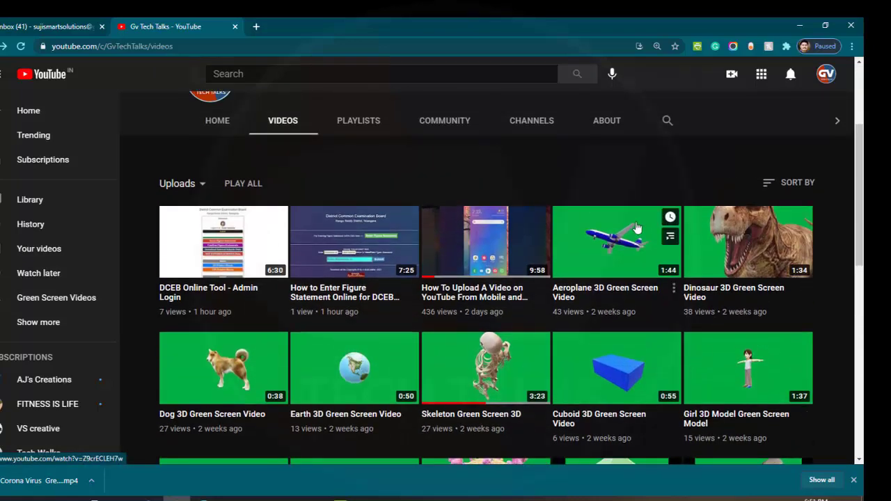
{"action": "scroll", "coordinate": [599, 235], "scroll_direction": "down", "scroll_amount": 3}
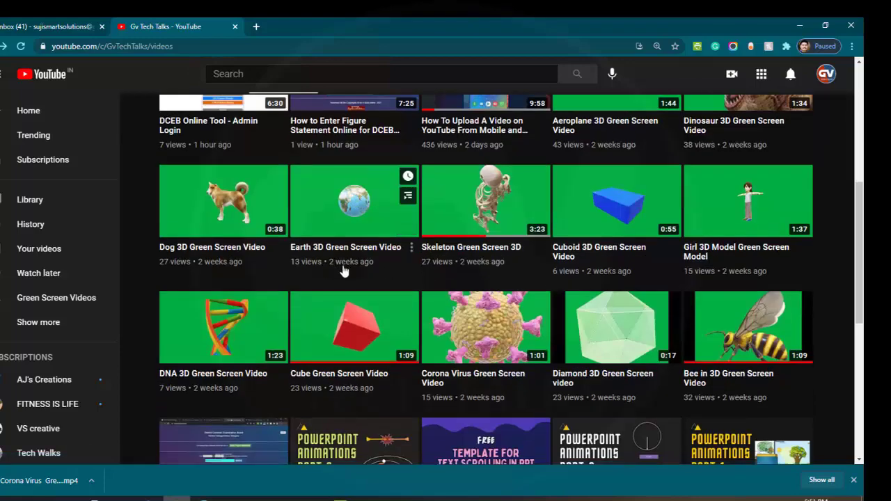
{"action": "scroll", "coordinate": [654, 340], "scroll_direction": "down", "scroll_amount": 3}
{"action": "scroll", "coordinate": [418, 341], "scroll_direction": "up", "scroll_amount": 2}
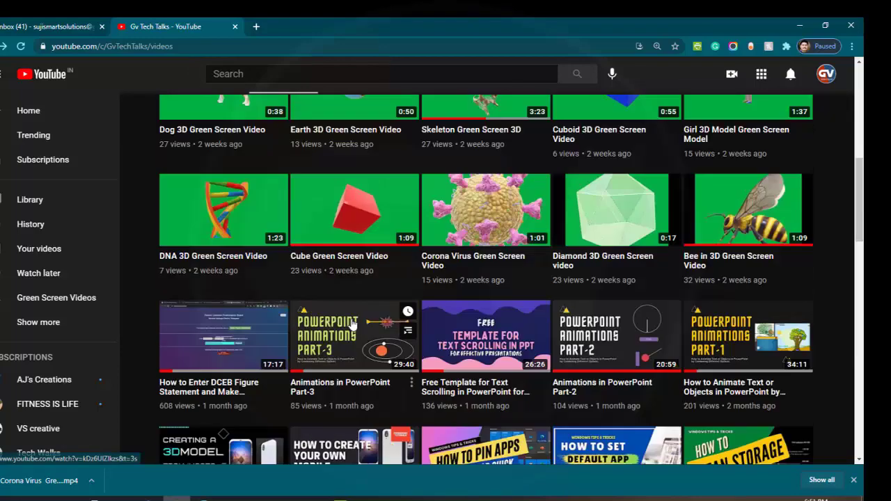
{"action": "scroll", "coordinate": [390, 339], "scroll_direction": "up", "scroll_amount": 2}
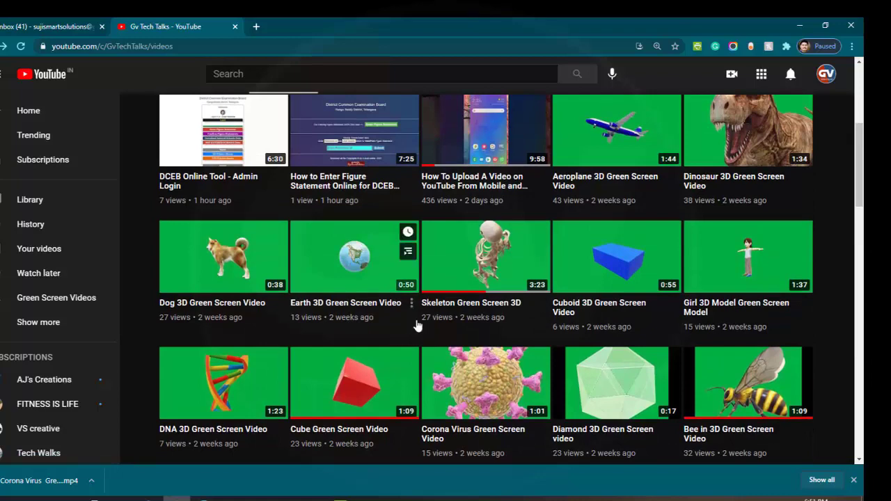
{"action": "scroll", "coordinate": [410, 326], "scroll_direction": "up", "scroll_amount": 4}
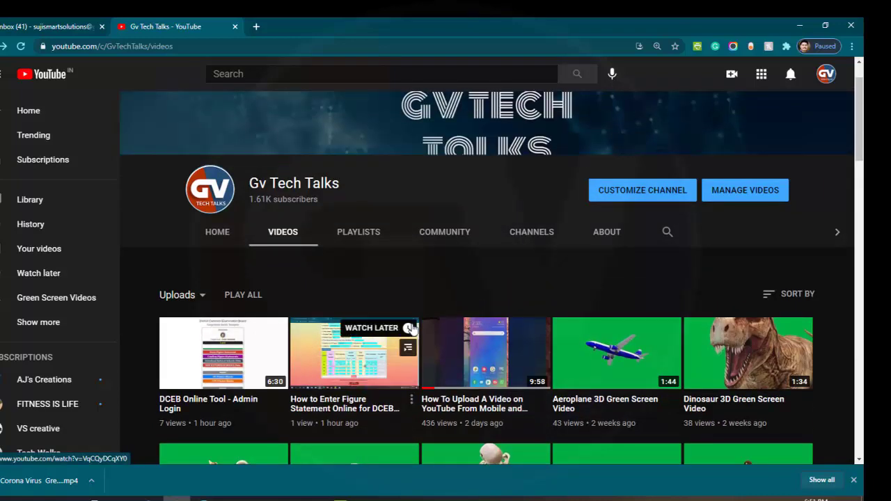